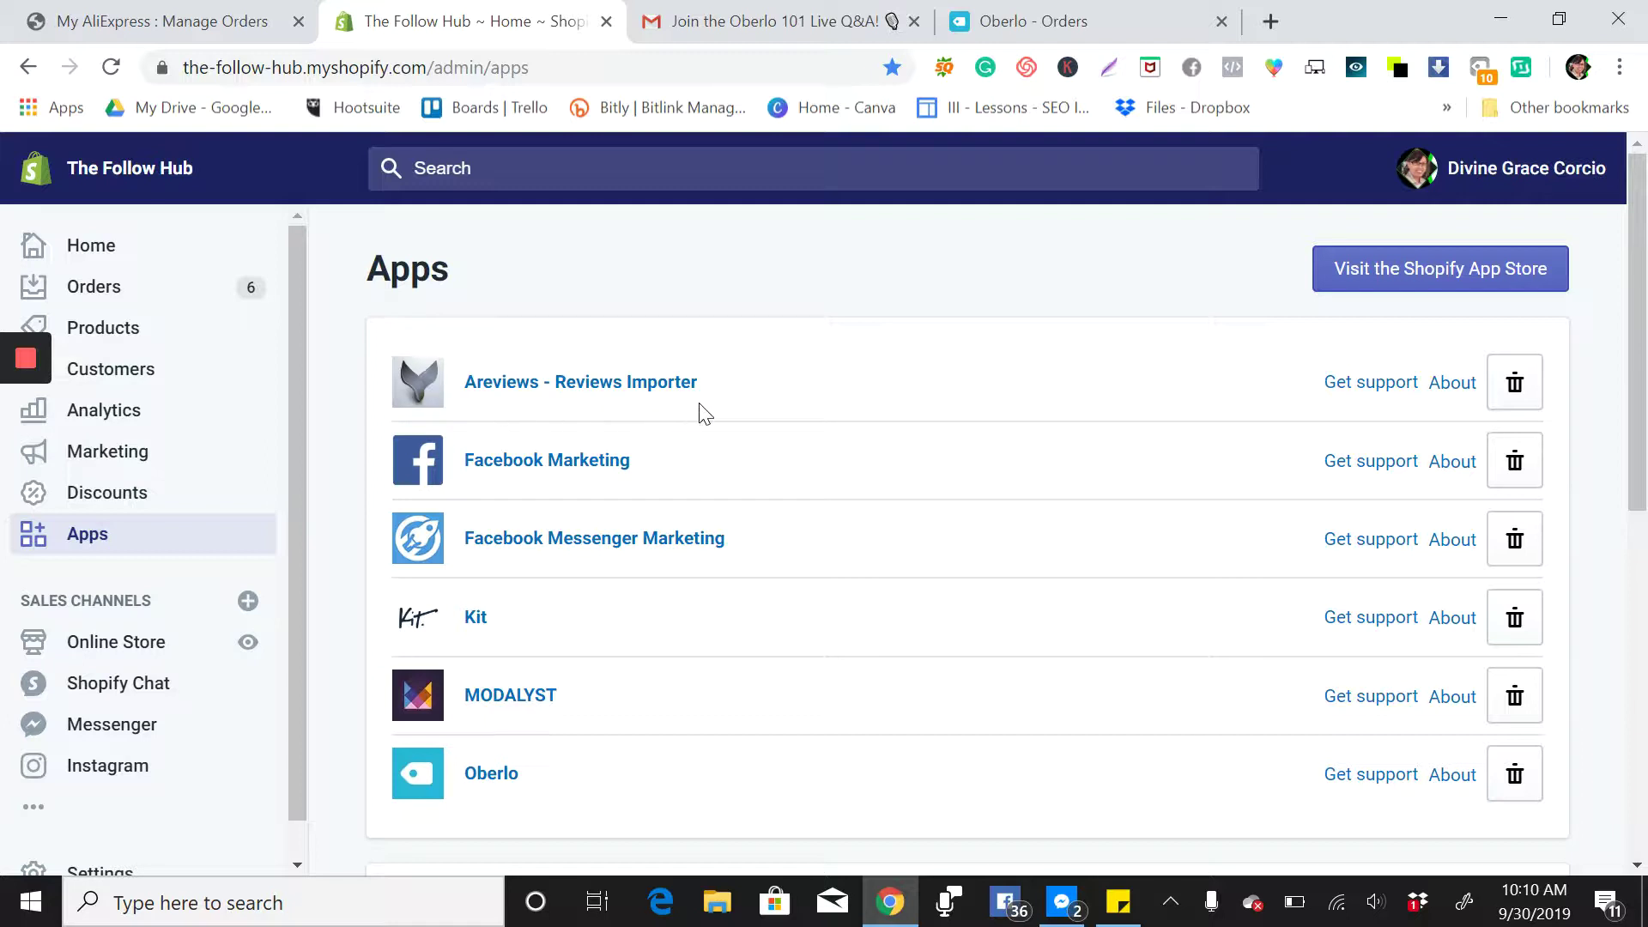
# Launch 'Areviews - Reviews Importer' from Shopify's apps list into its own tab
pyautogui.click(626, 389)
pyautogui.click(444, 19)
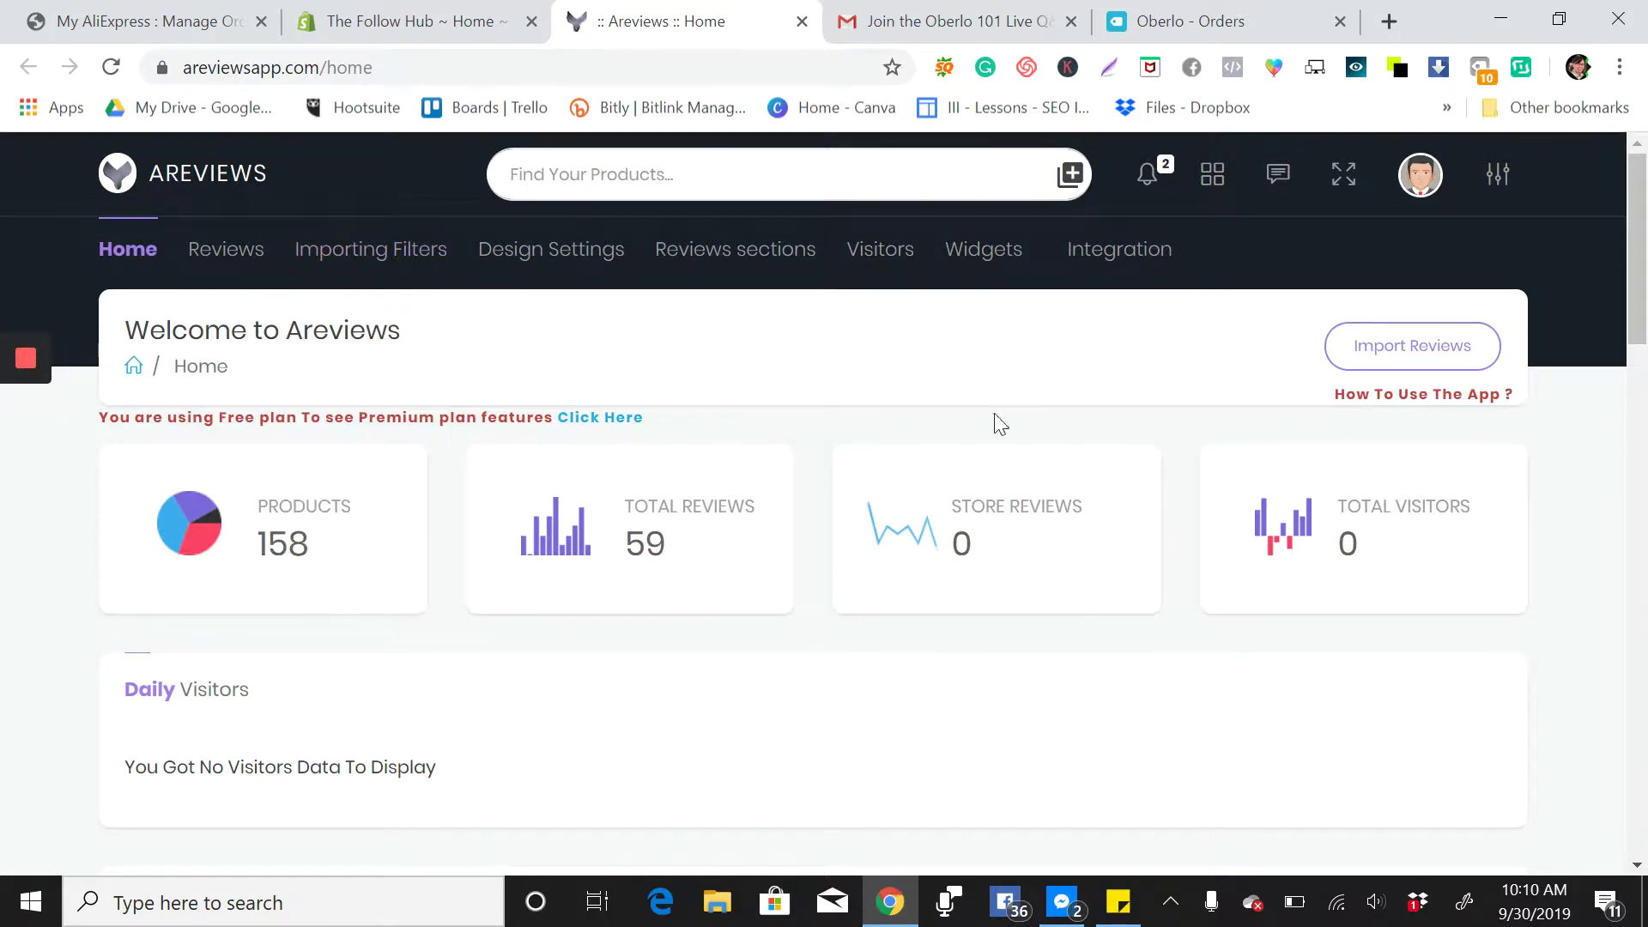
# Go to Areviews' Insert Reviews page and copy the 'Quicksand Glitter TPU Case For Samsung Galaxy Series' title
pyautogui.moveTo(264, 228)
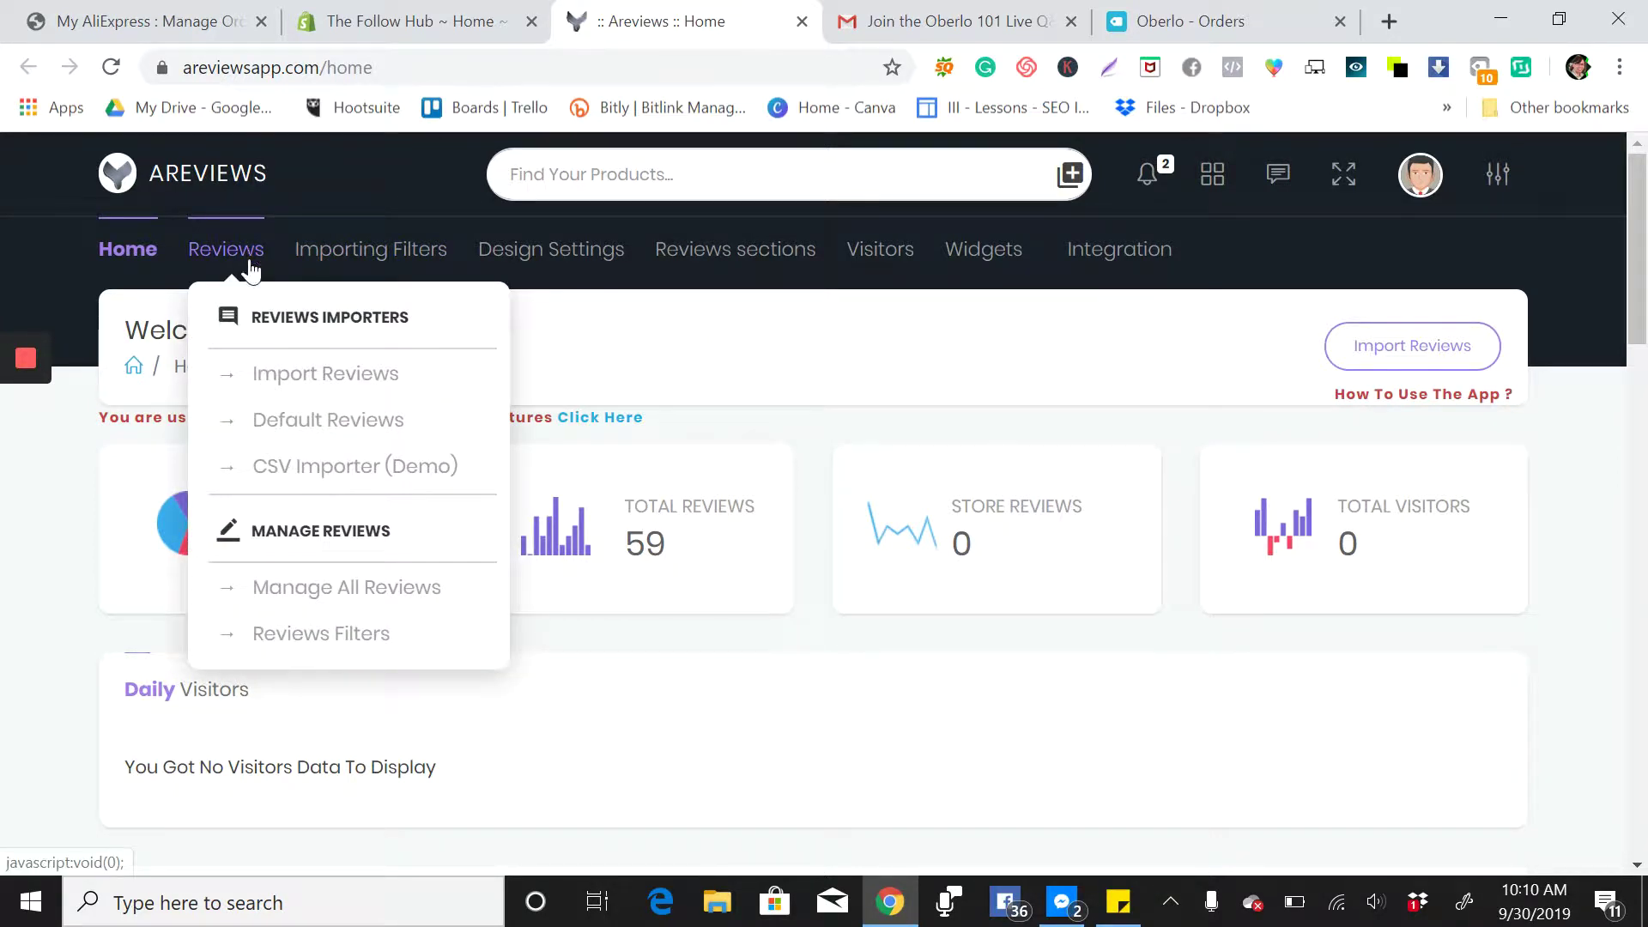
pyautogui.click(291, 381)
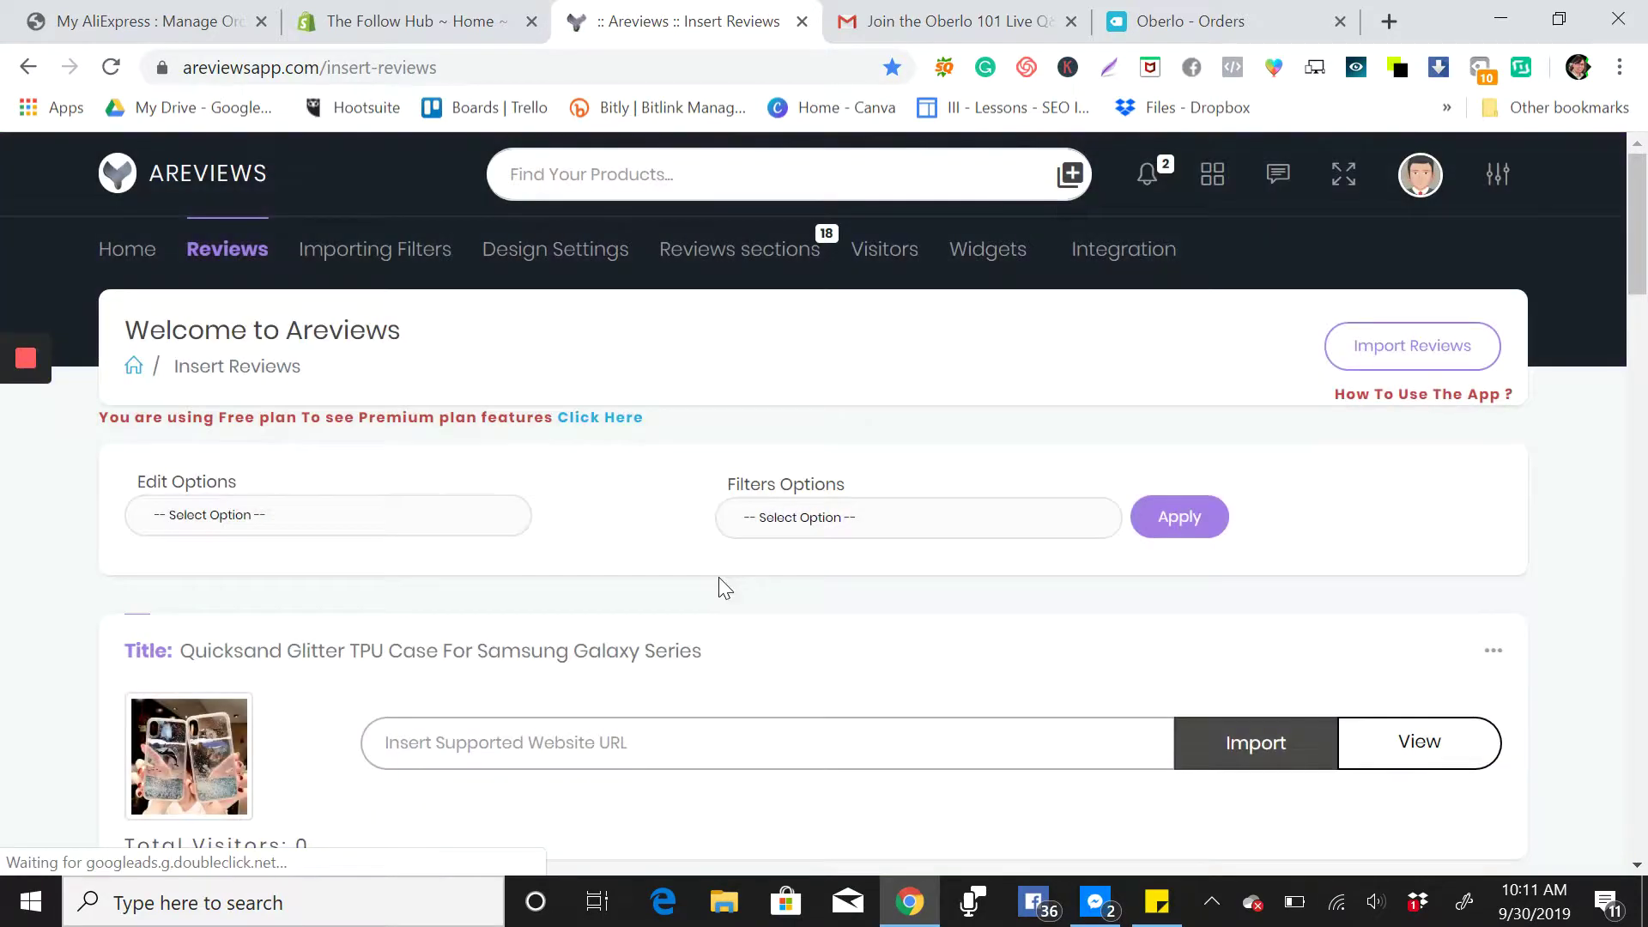
pyautogui.scroll(-2, 719, 577)
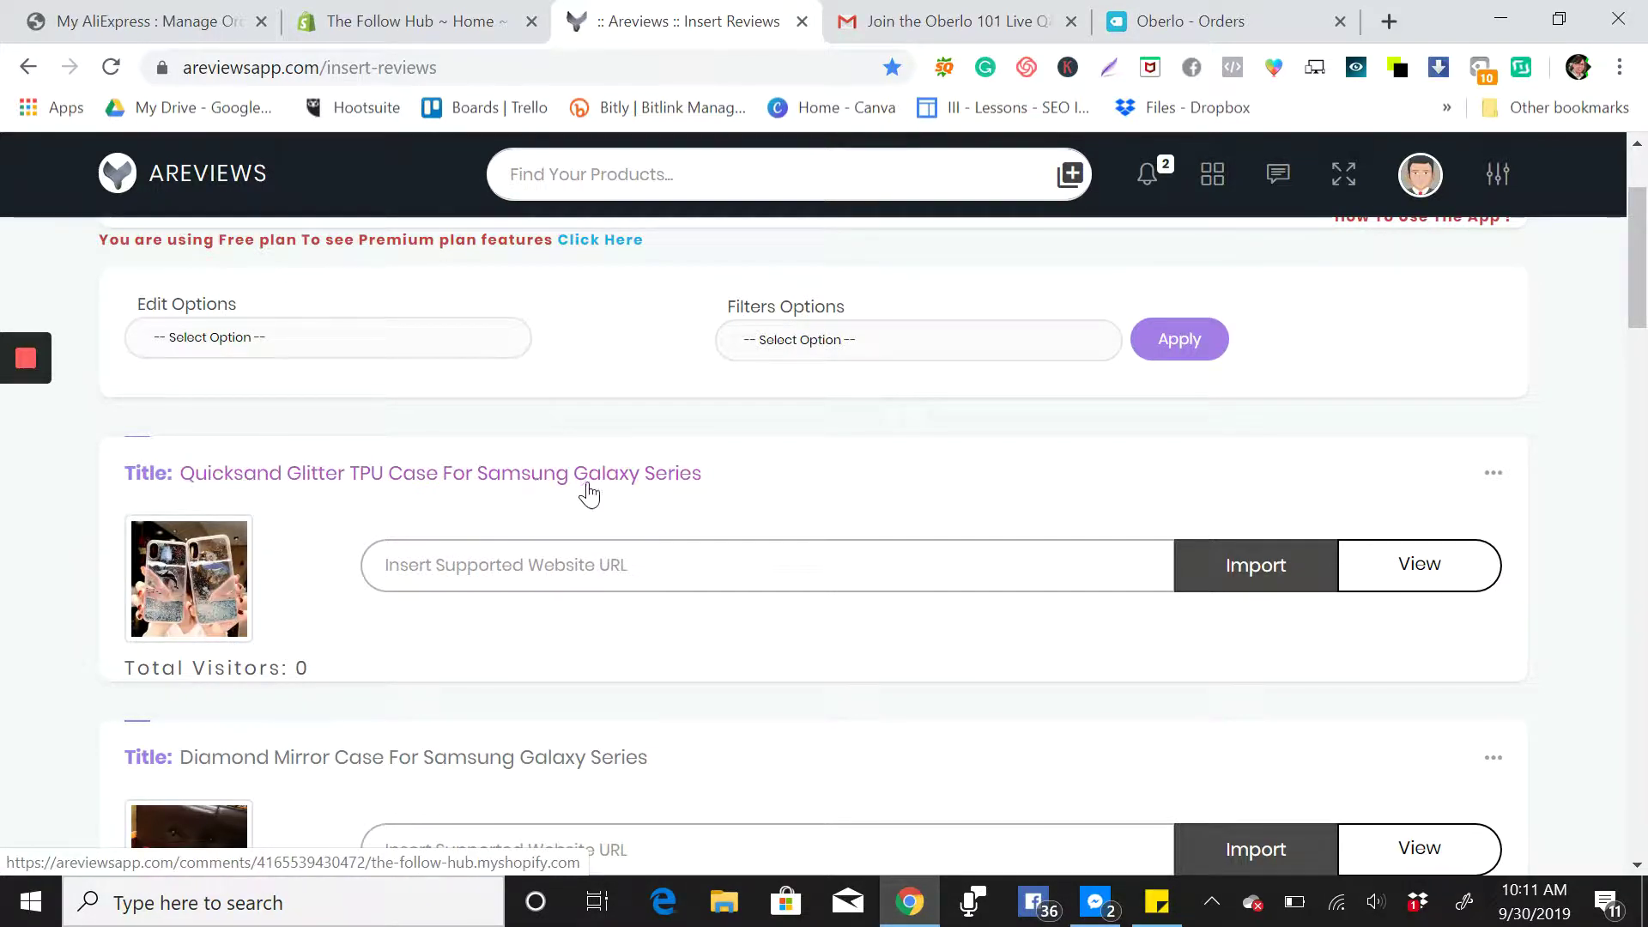
pyautogui.moveTo(724, 482); pyautogui.dragTo(191, 463)
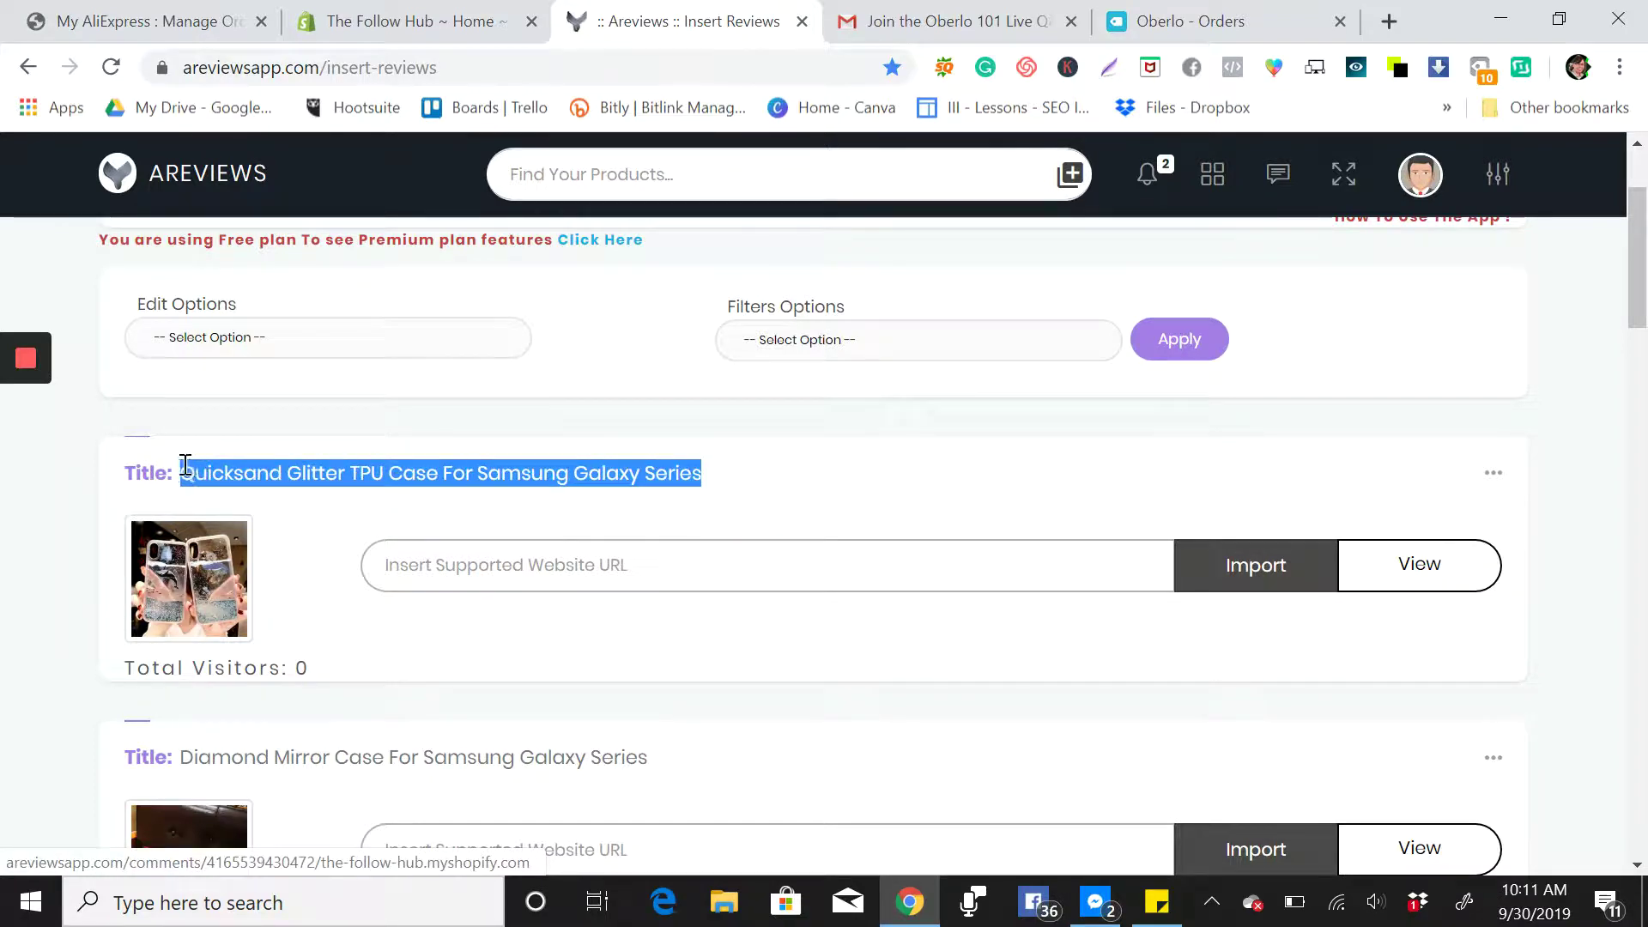
# Search AliExpress for the pasted Quicksand Glitter TPU Case title, returning 1,163 results
pyautogui.click(86, 10)
pyautogui.scroll(3, 873, 274)
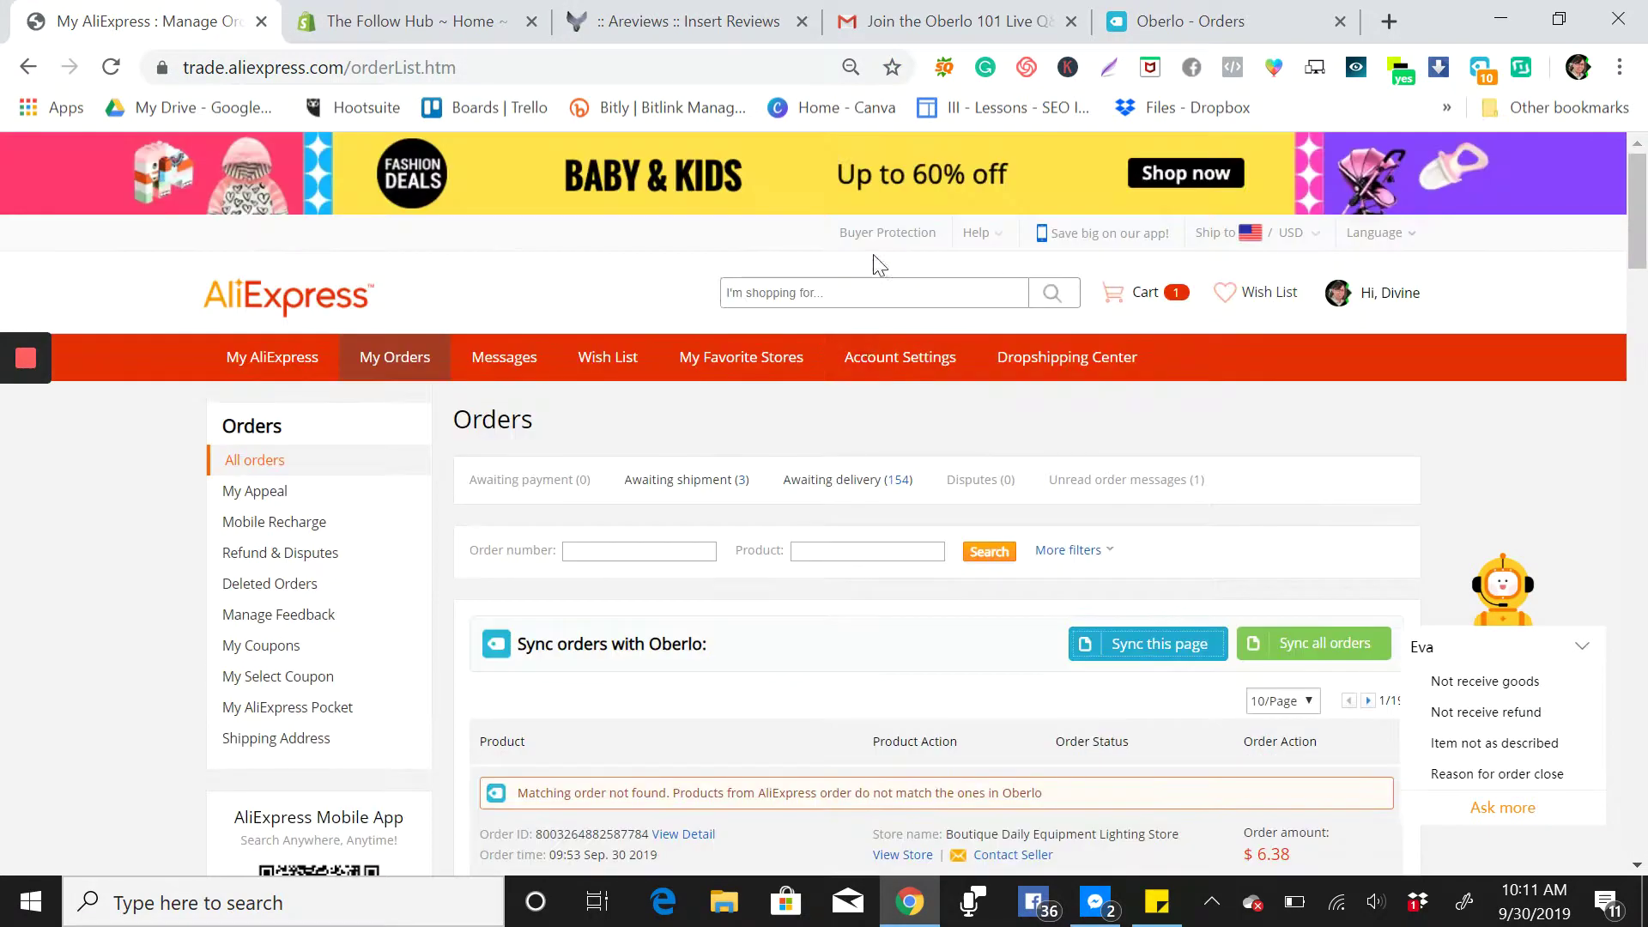
pyautogui.click(861, 285)
pyautogui.hotkey('ctrl', 'v')
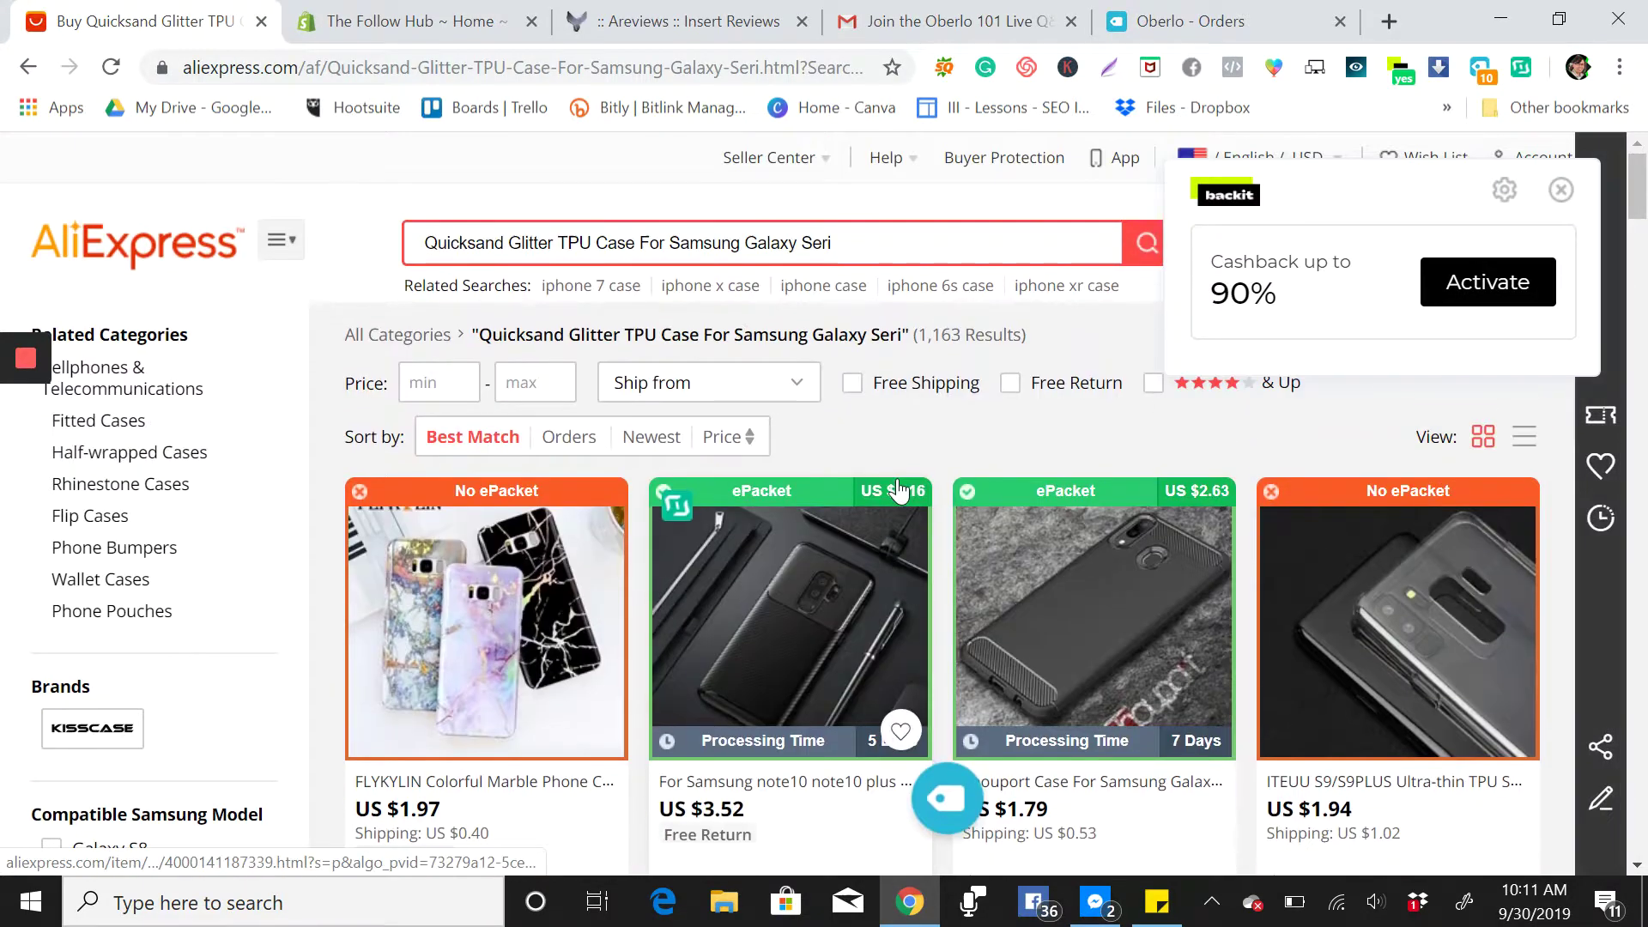
pyautogui.scroll(-4, 897, 488)
pyautogui.scroll(4, 897, 488)
# Return to Areviews and move its tab ahead of the Shopify tab
pyautogui.click(478, 12)
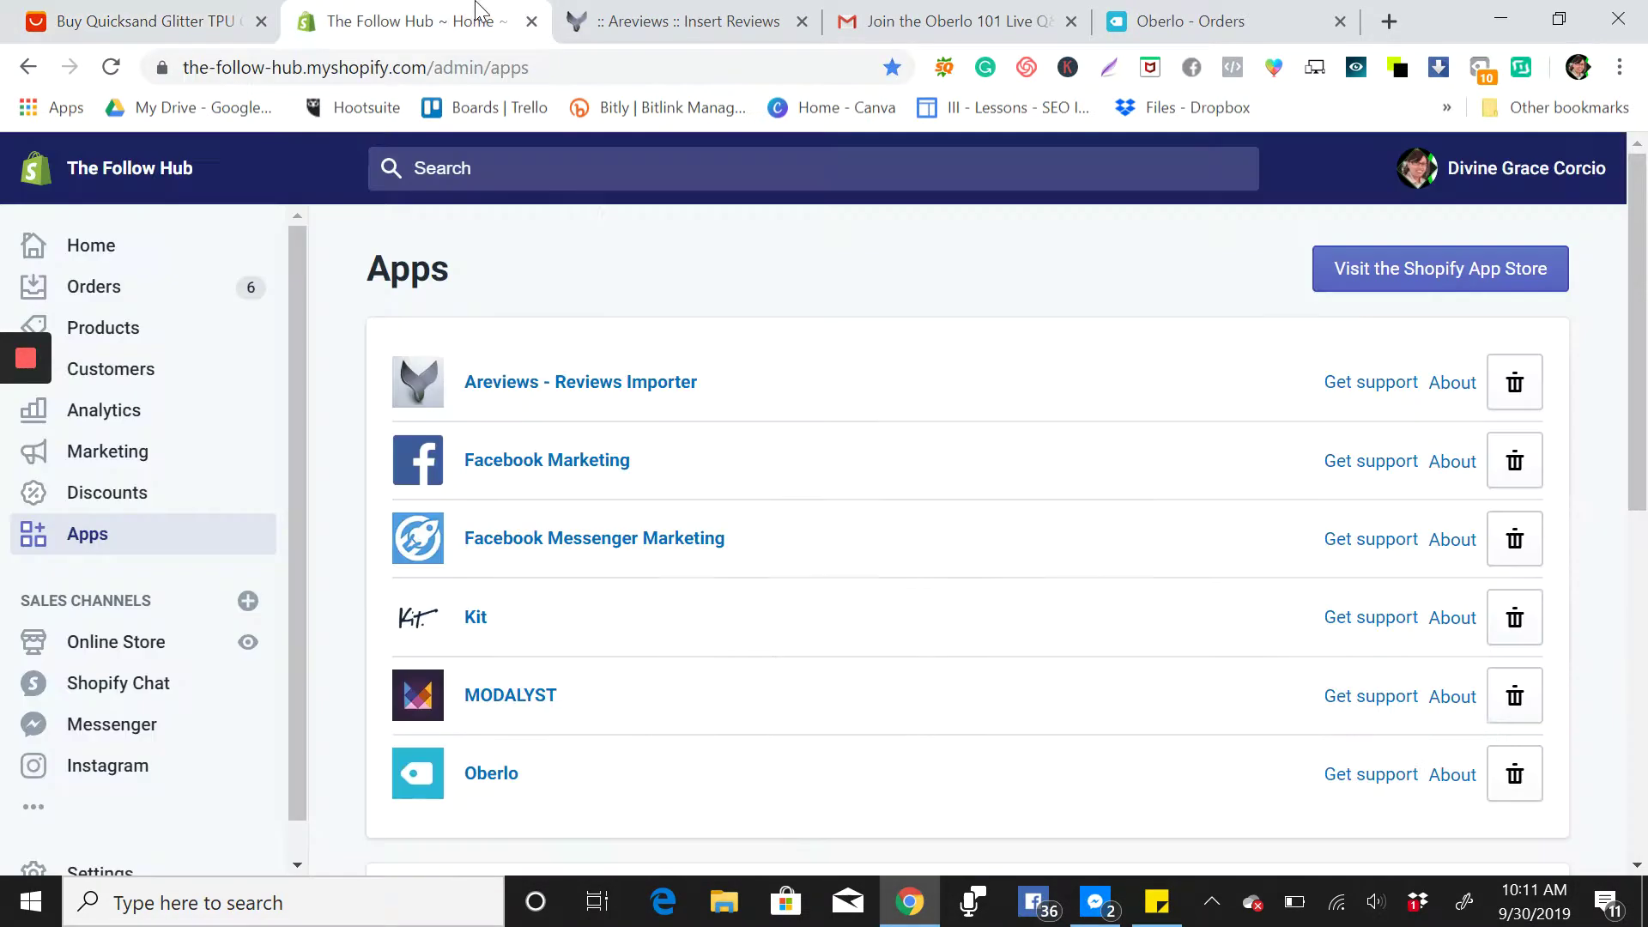
pyautogui.click(658, 10)
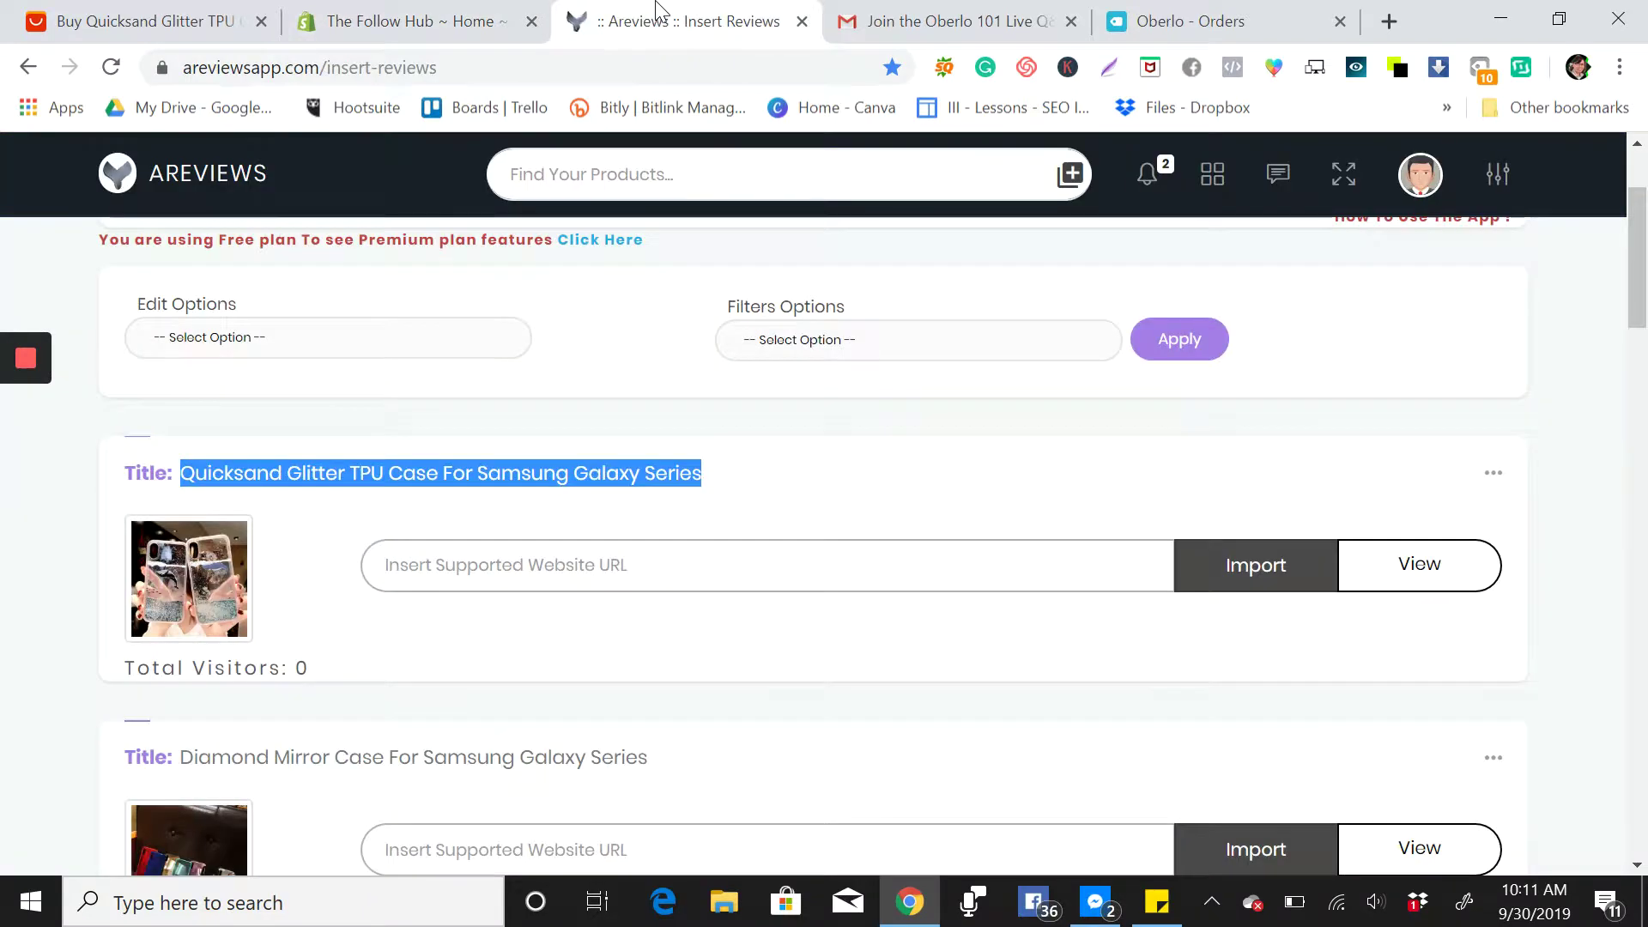
pyautogui.moveTo(635, 23); pyautogui.dragTo(471, 19)
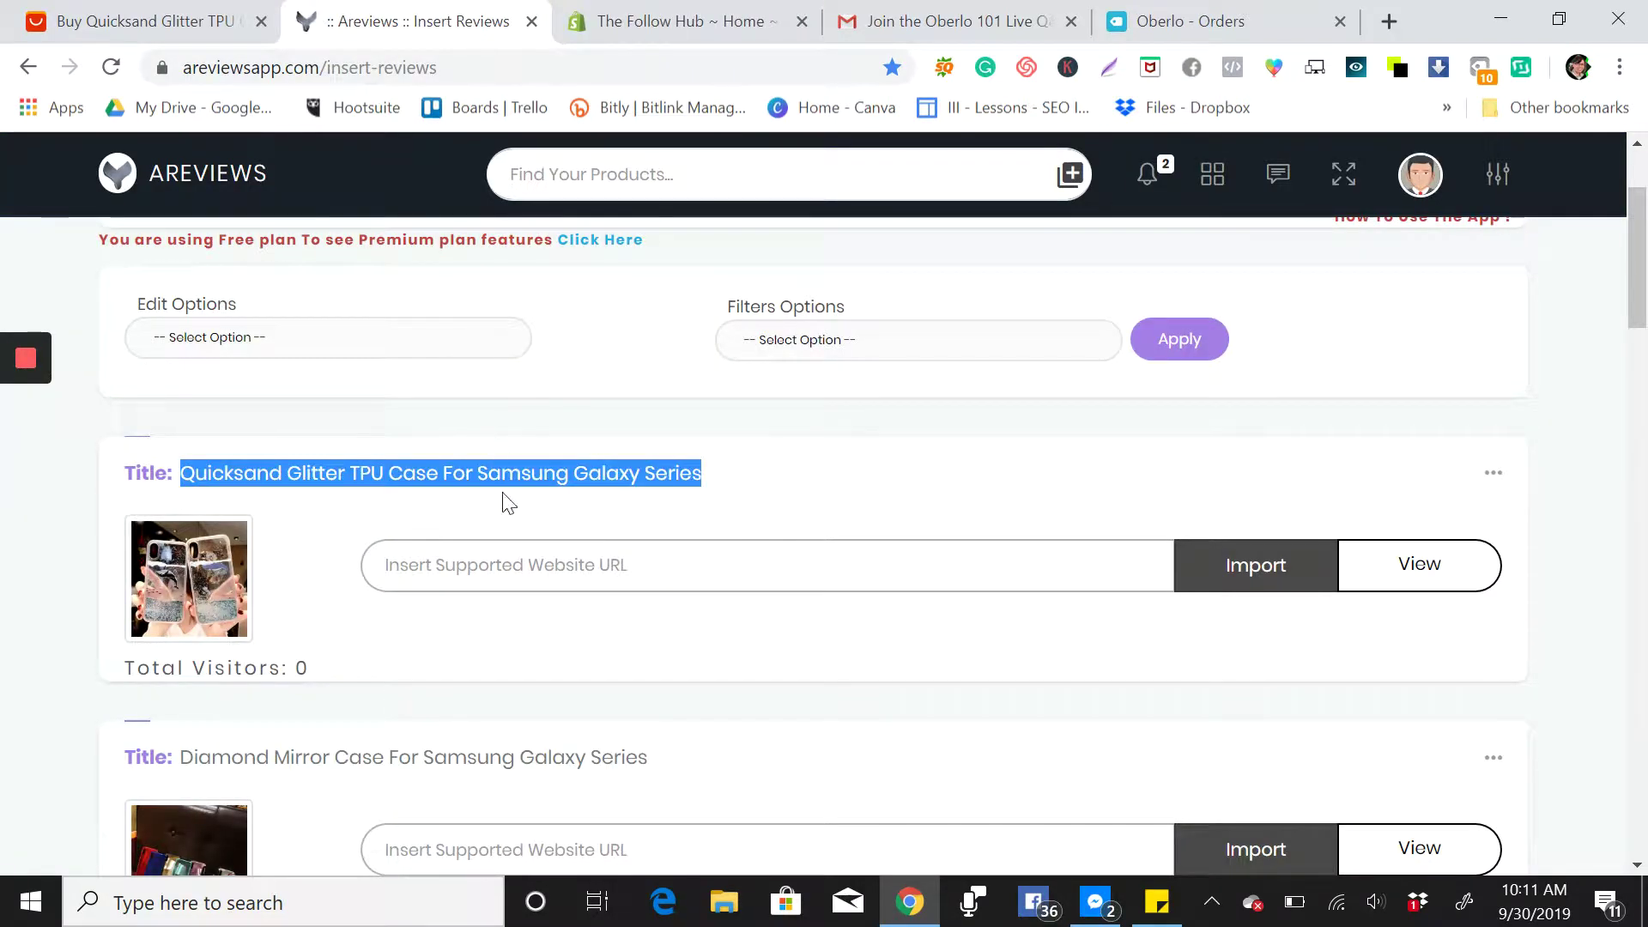
# Check the case's Areviews comments page (0 reviews), then select the case in Oberlo's My Products
pyautogui.rightClick(520, 483)
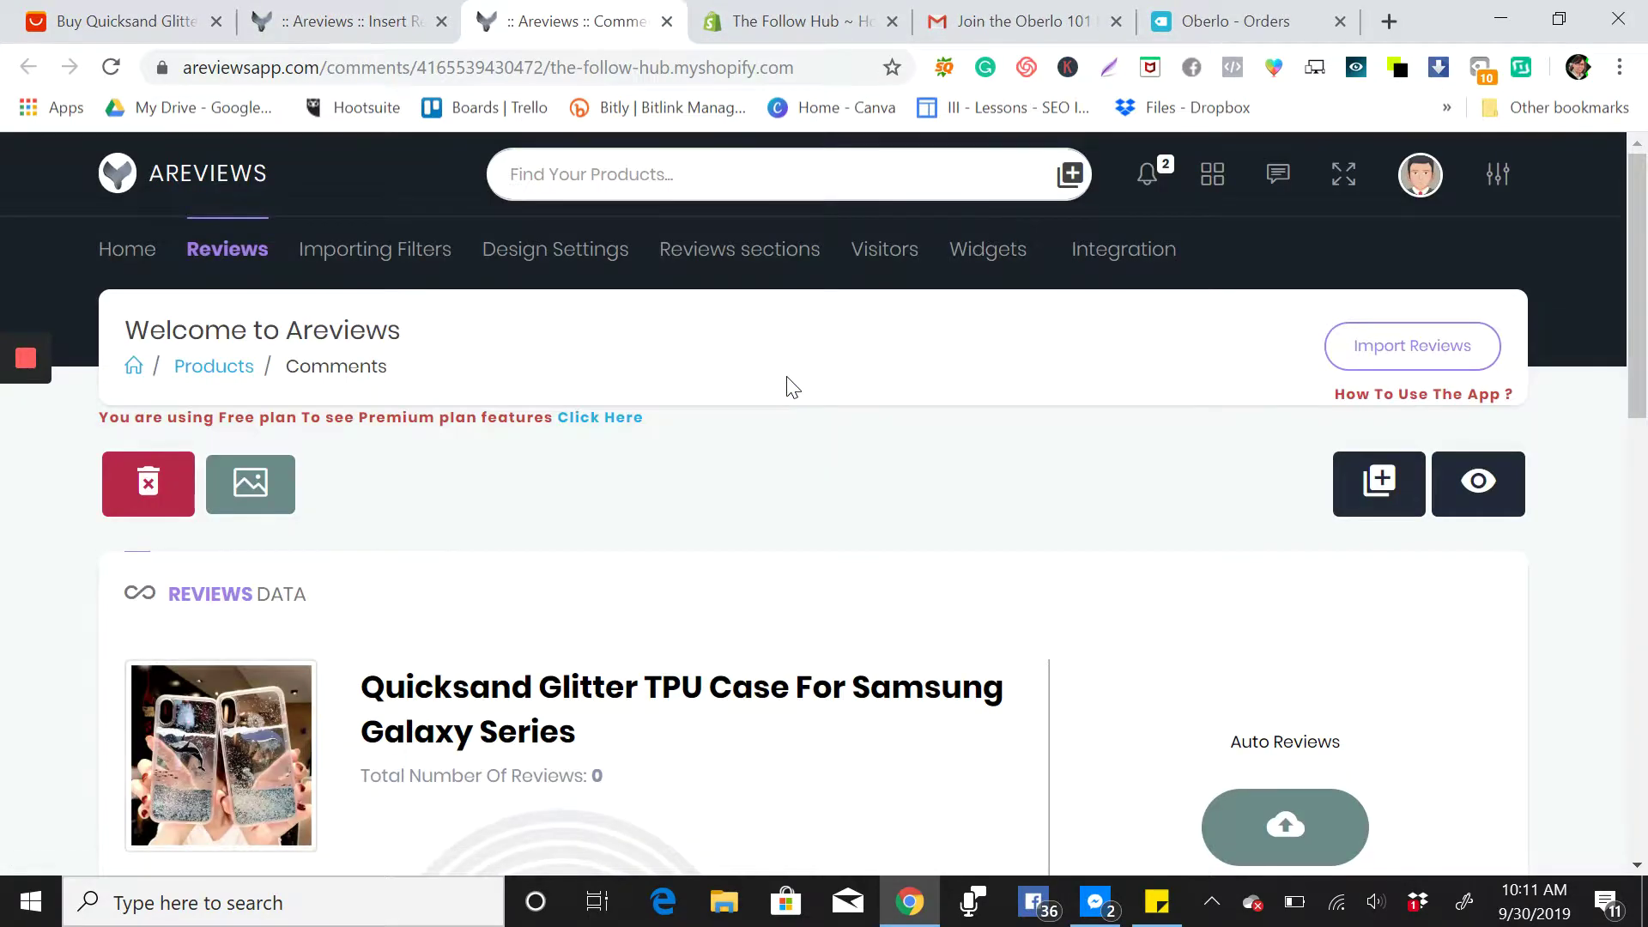
pyautogui.scroll(-3, 791, 388)
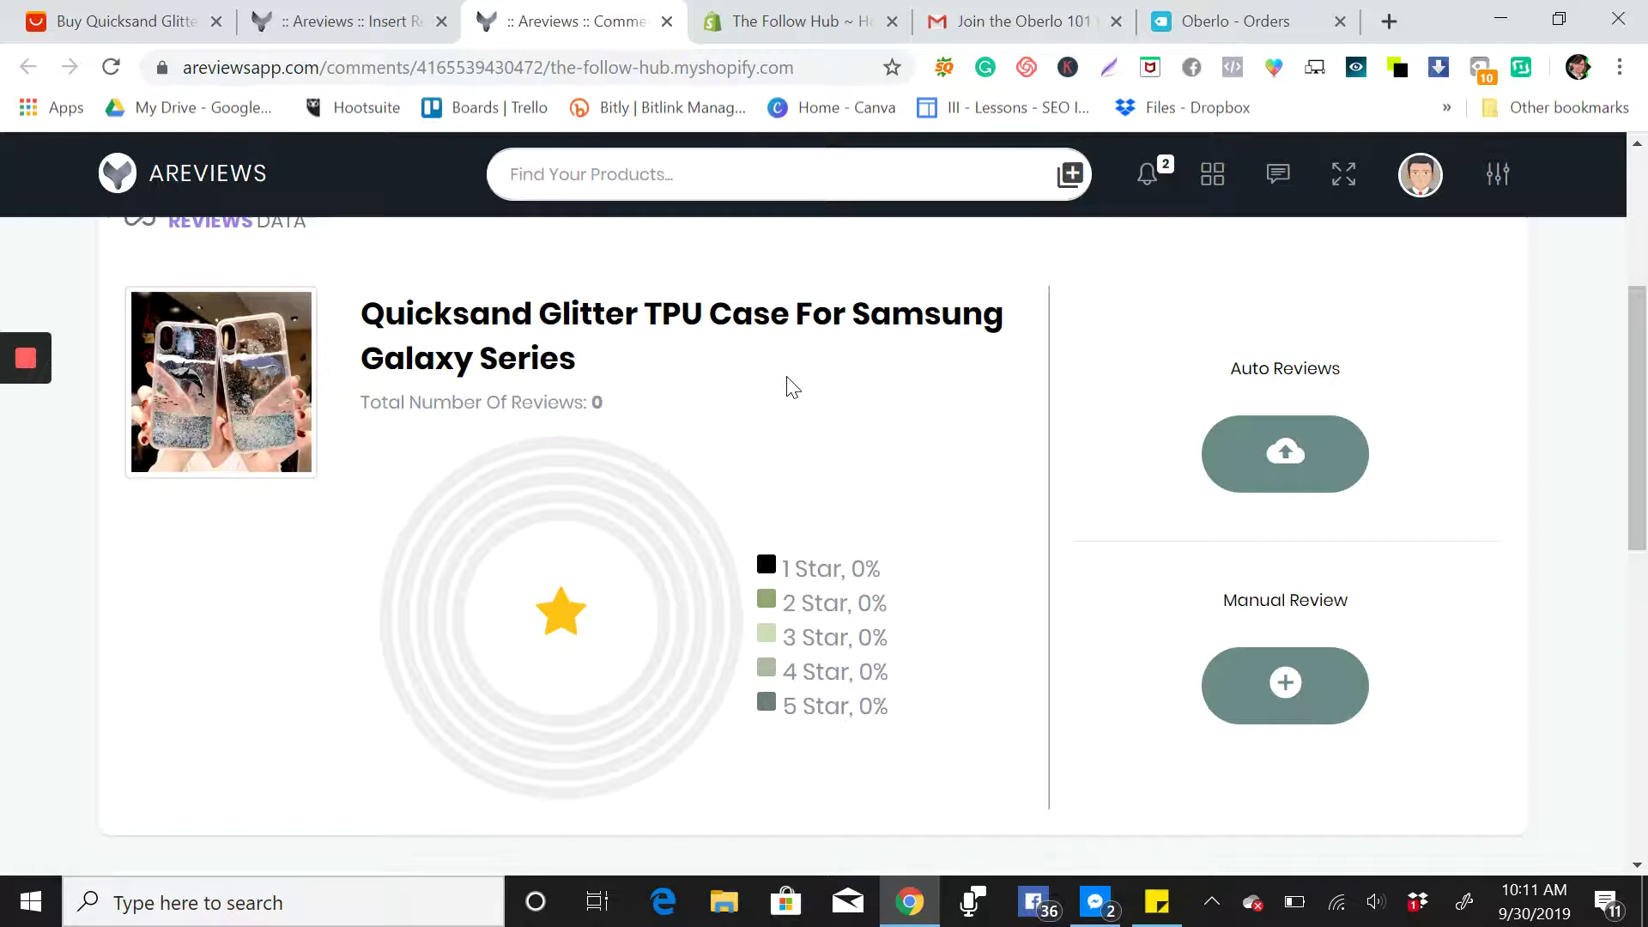
pyautogui.scroll(1, 791, 388)
pyautogui.scroll(2, 786, 381)
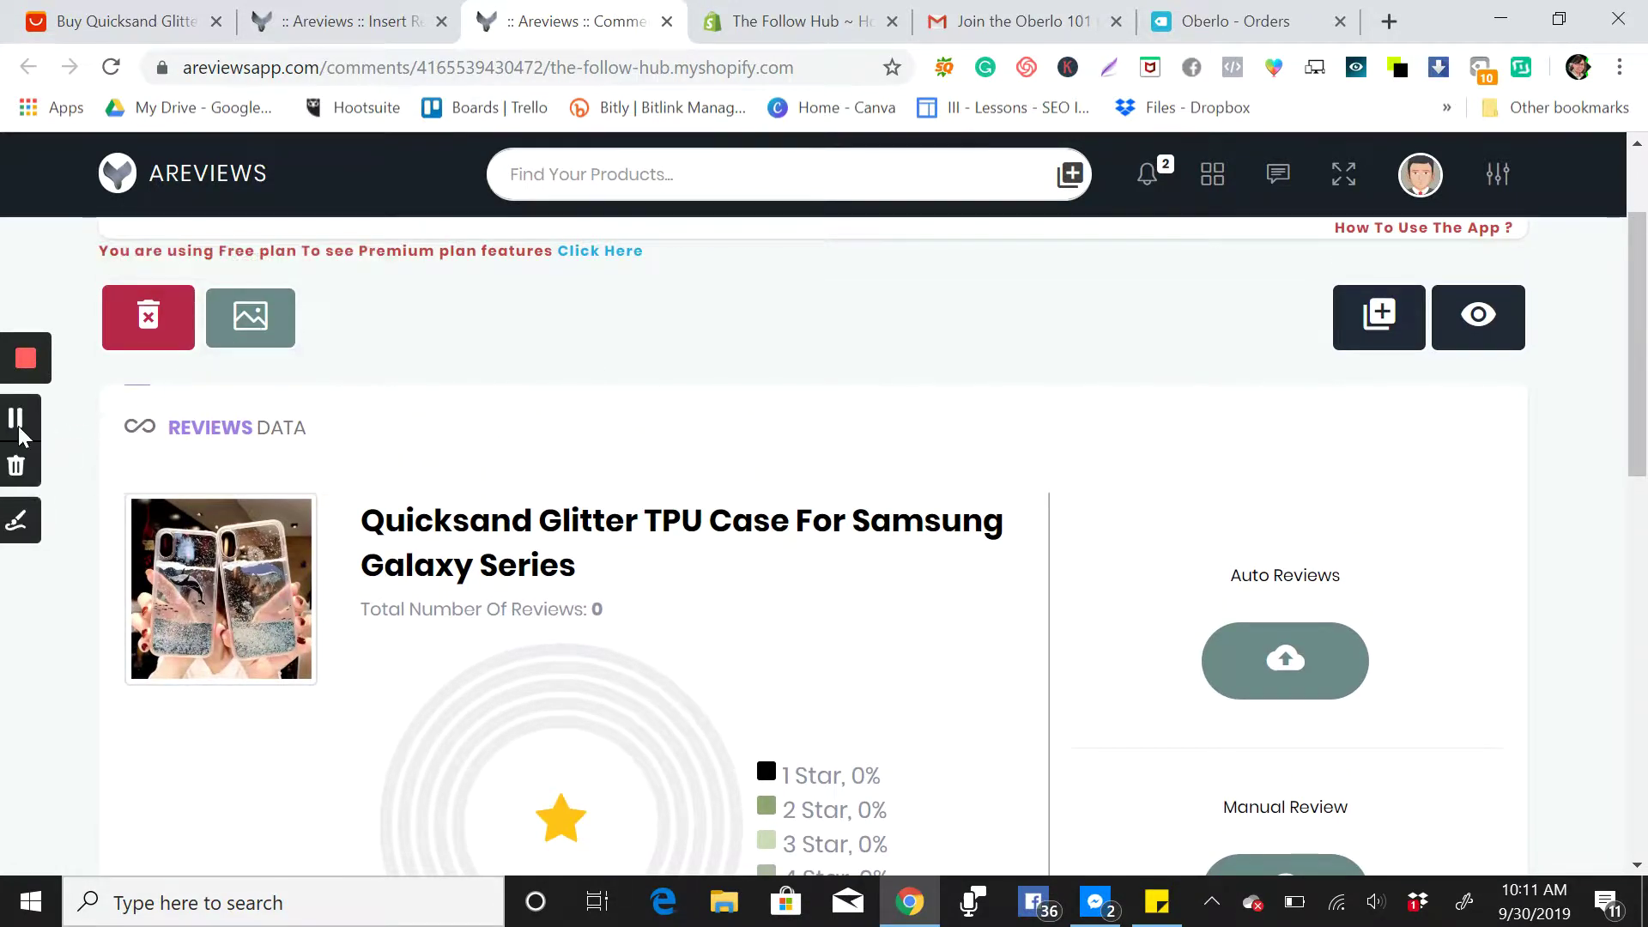
pyautogui.click(21, 420)
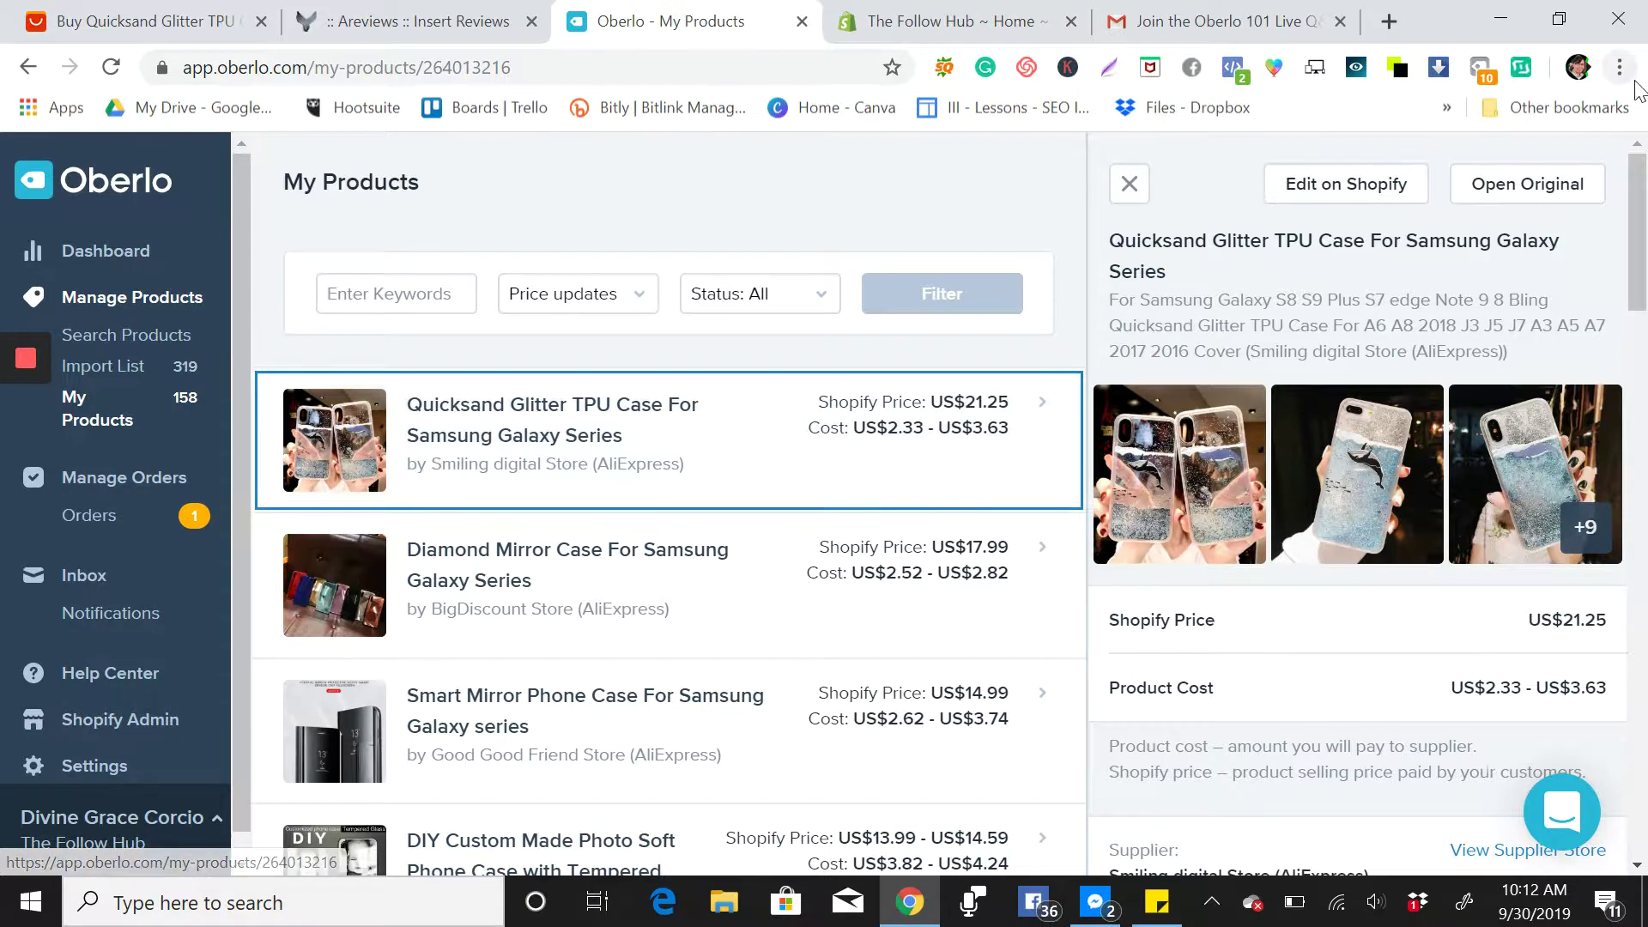
# Open the case's original Smiling digital Store AliExpress listing, dismiss the cashback popup, and copy its URL
pyautogui.click(1532, 189)
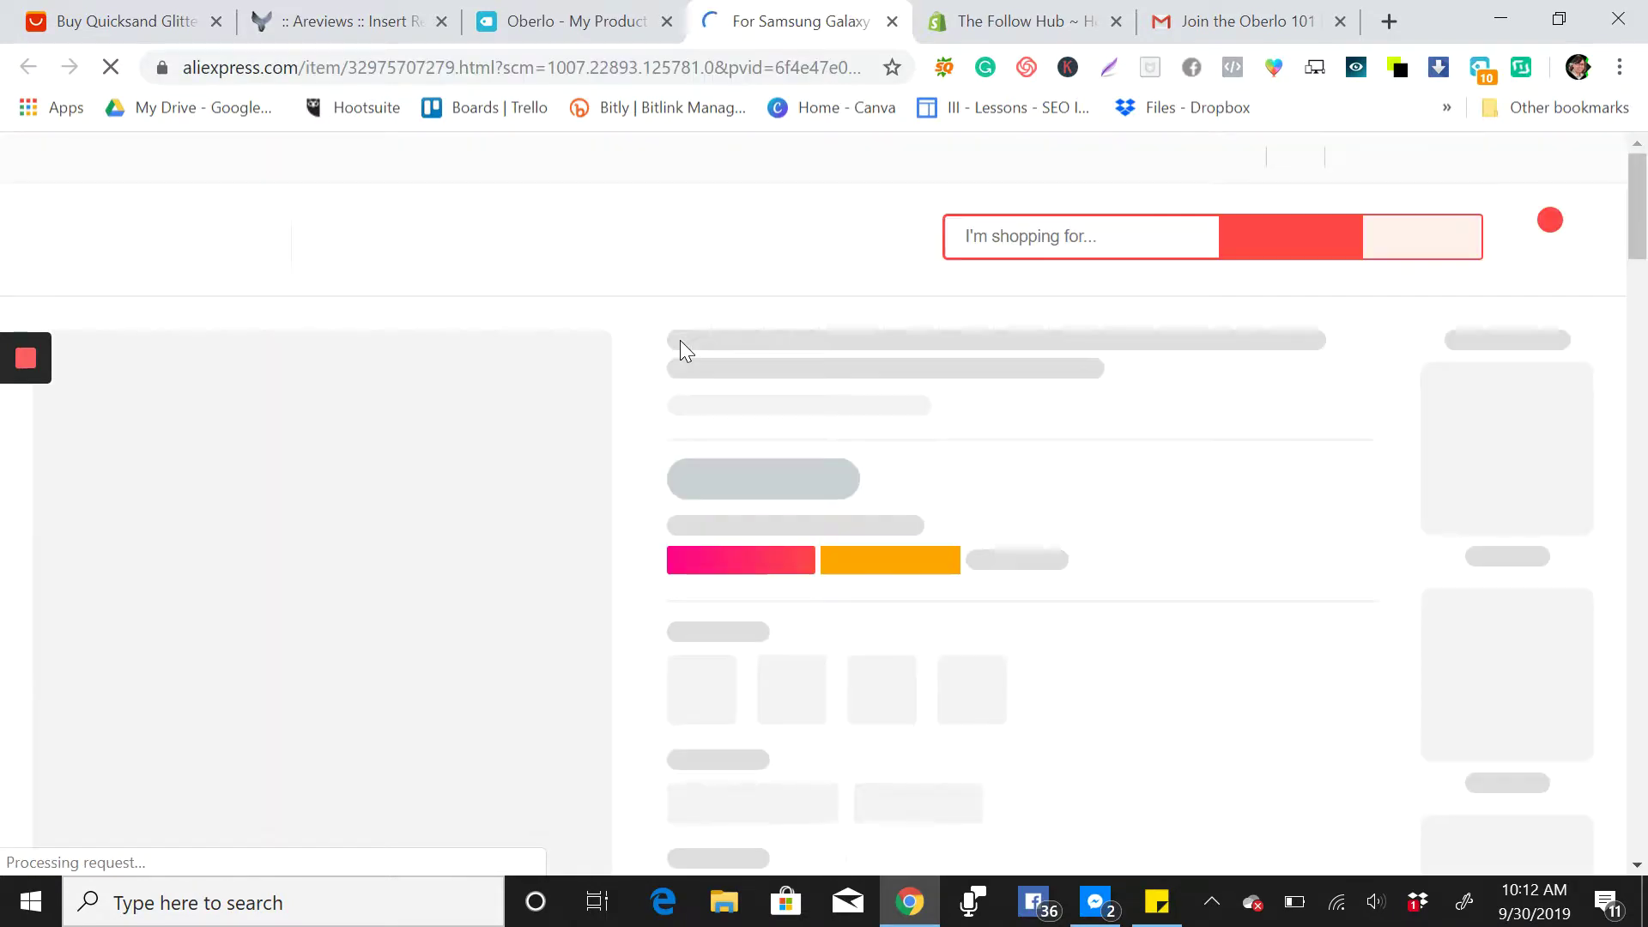
pyautogui.scroll(-3, 659, 629)
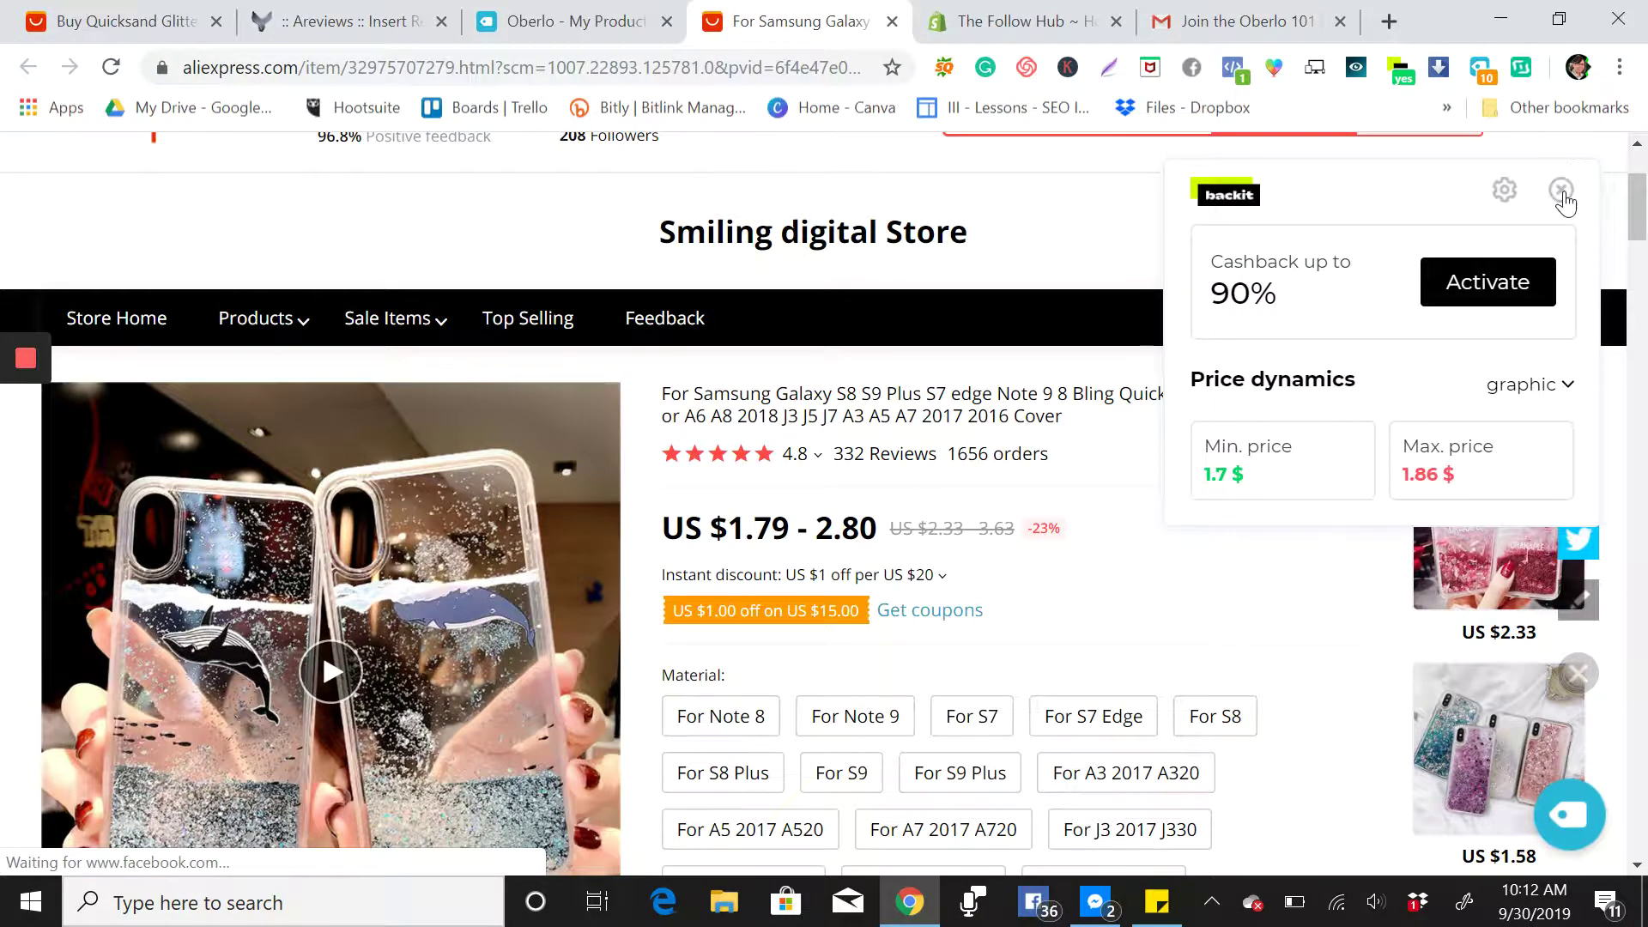
pyautogui.click(1561, 191)
pyautogui.scroll(2, 963, 490)
pyautogui.scroll(-1, 962, 487)
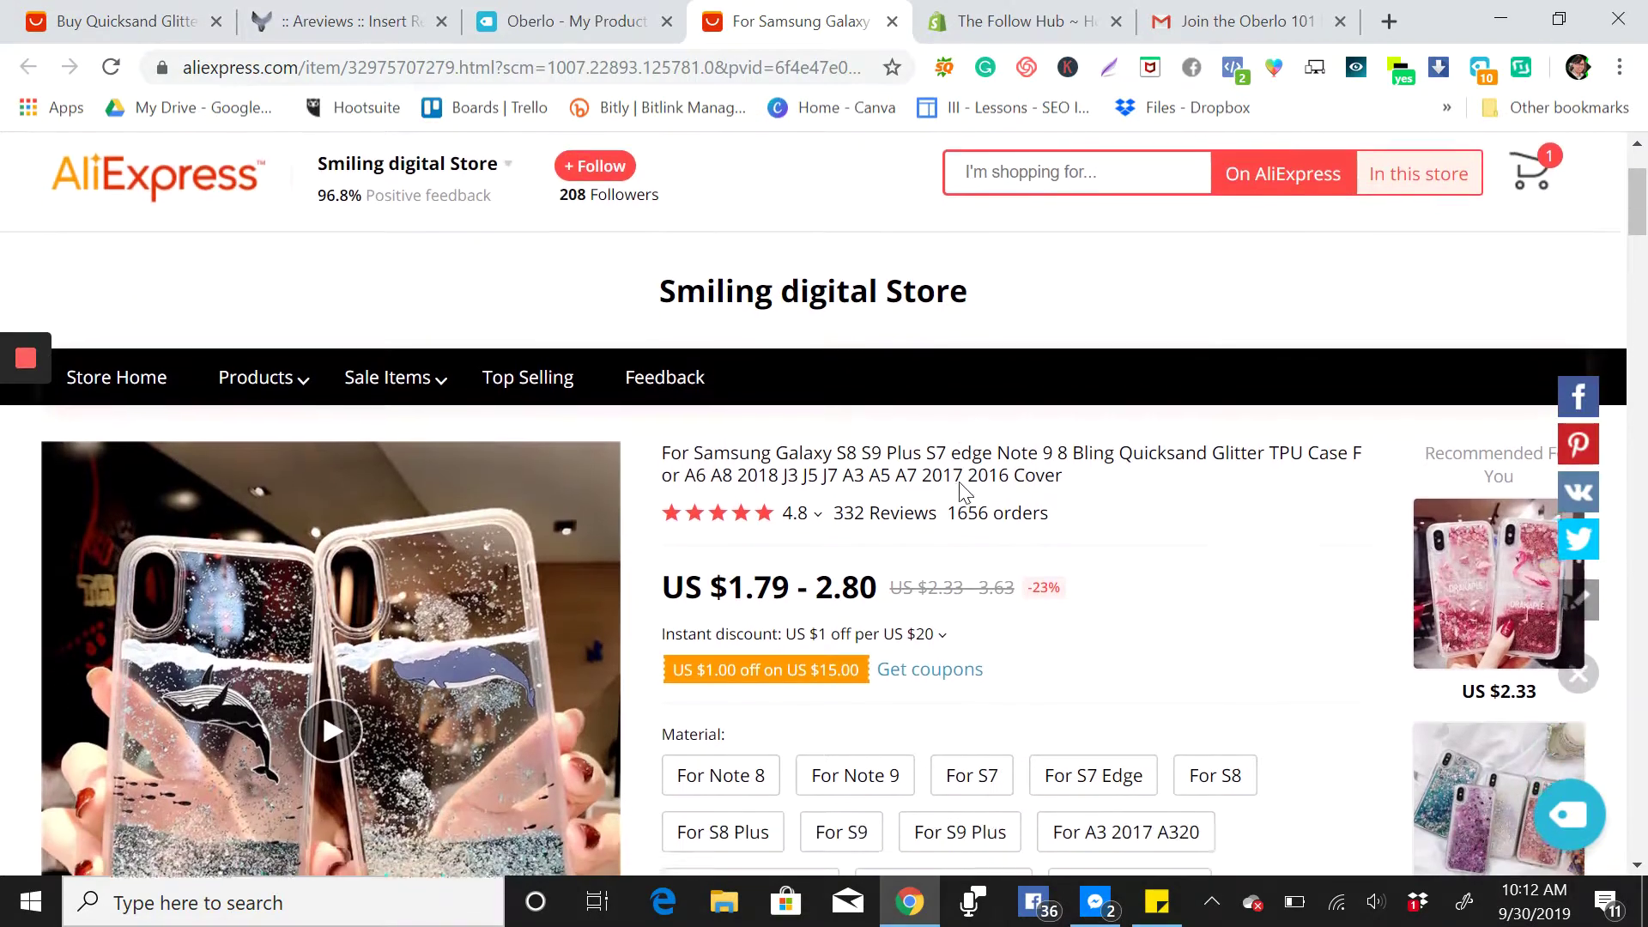
pyautogui.scroll(3, 953, 480)
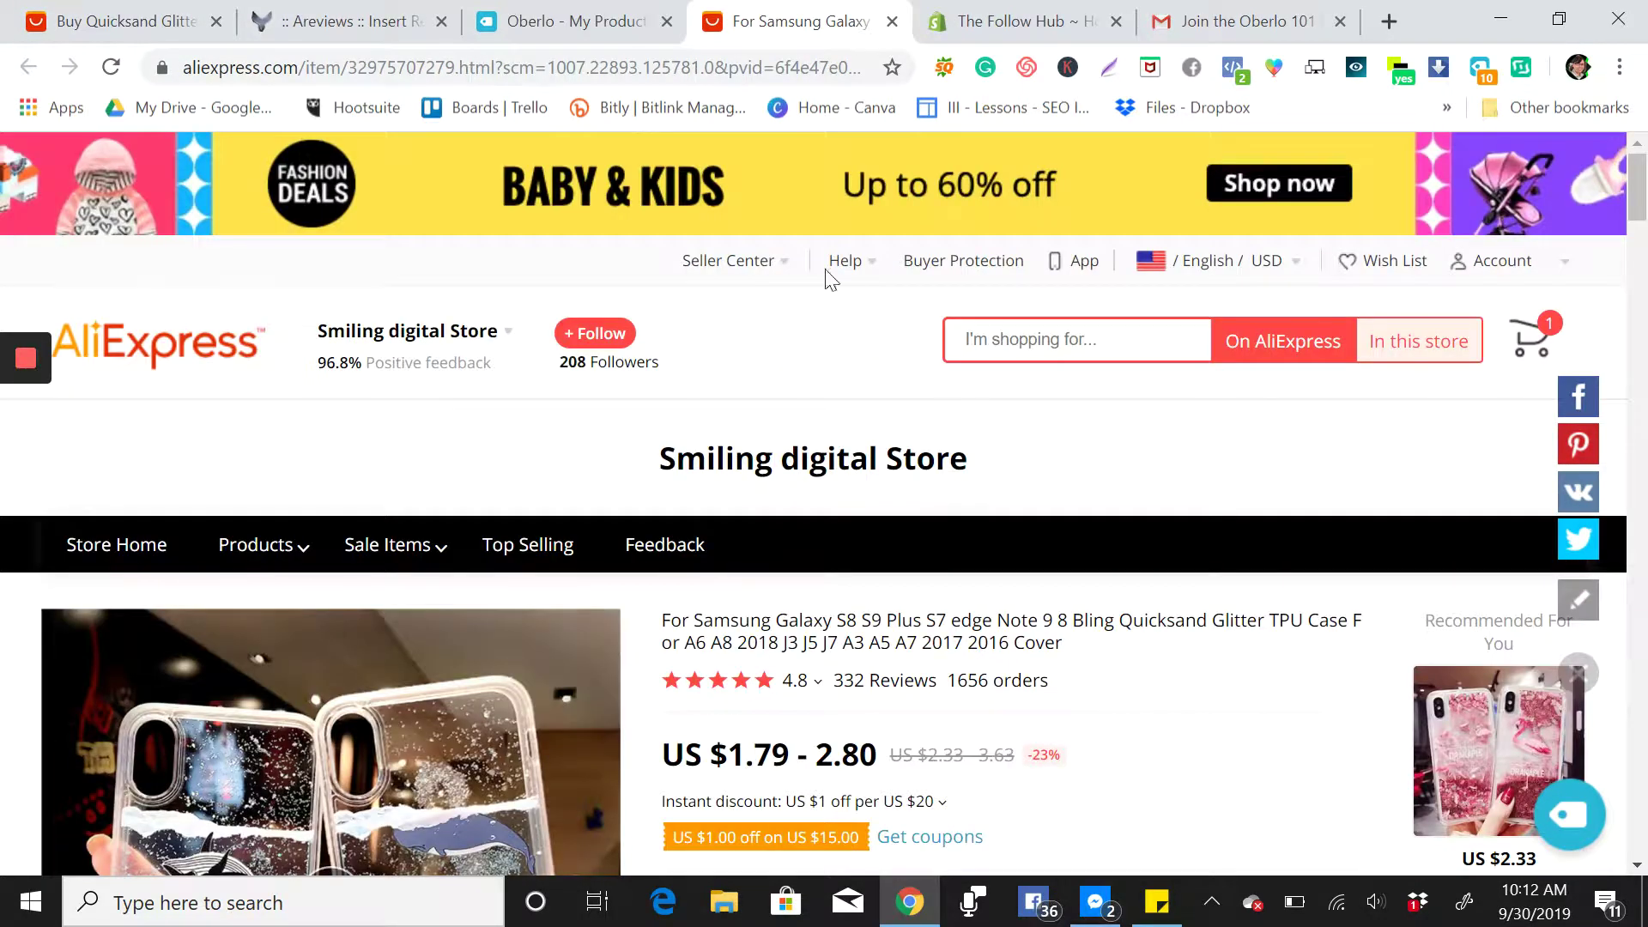
pyautogui.click(639, 70)
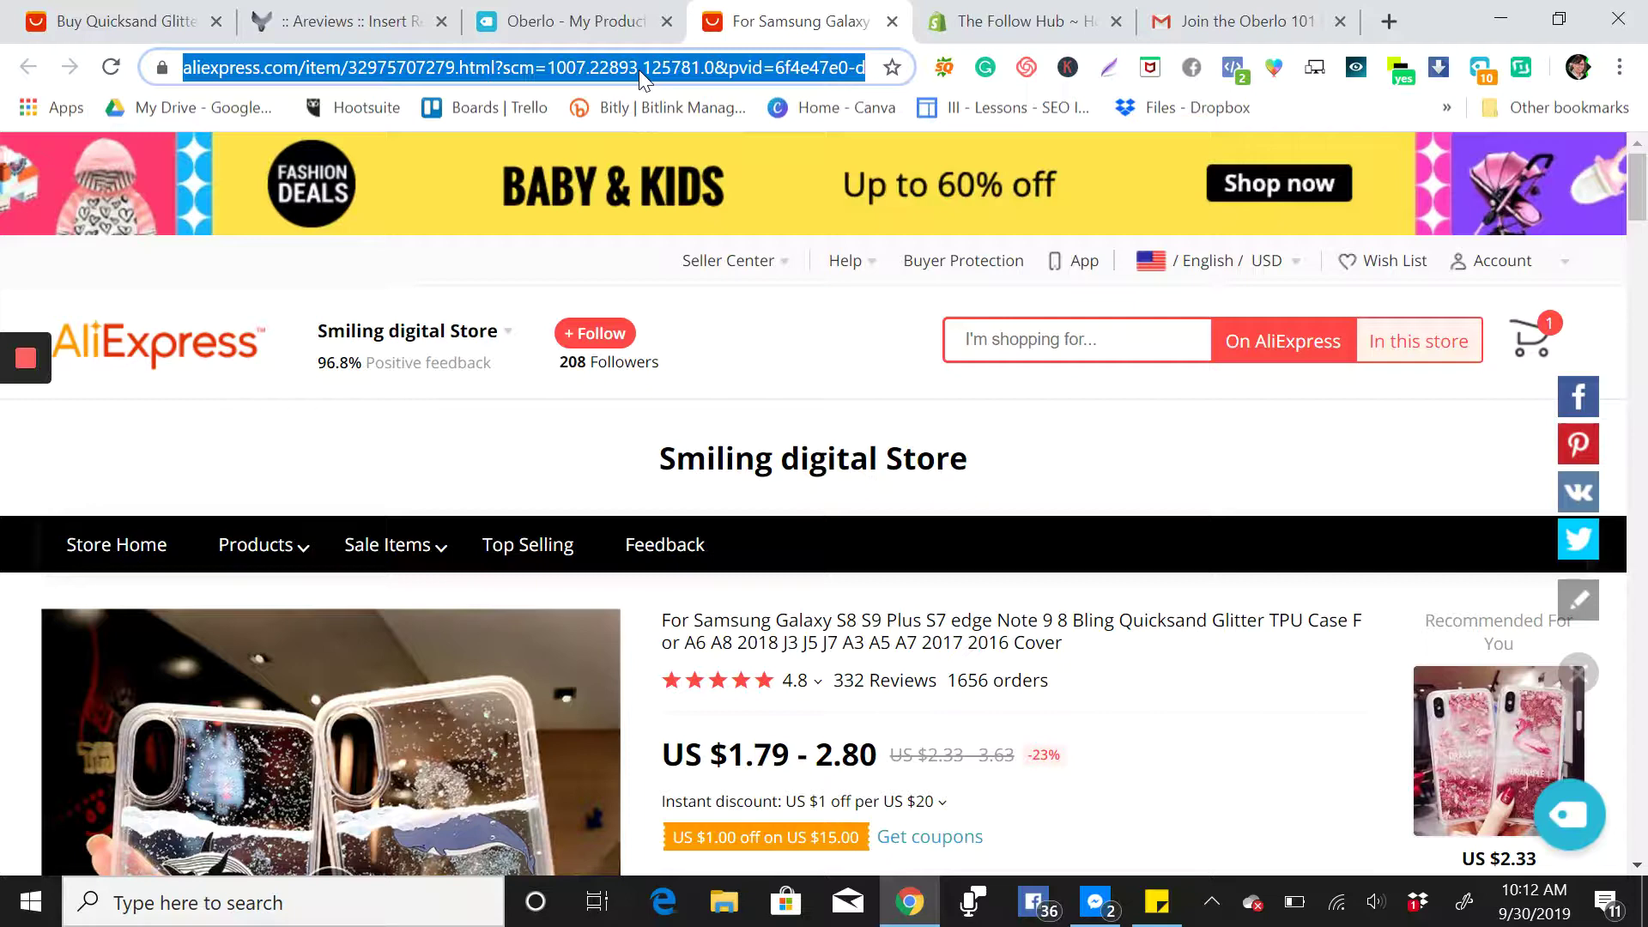
# Paste the AliExpress listing URL into the case's import field in Areviews and import its 6 reviews
pyautogui.click(321, 12)
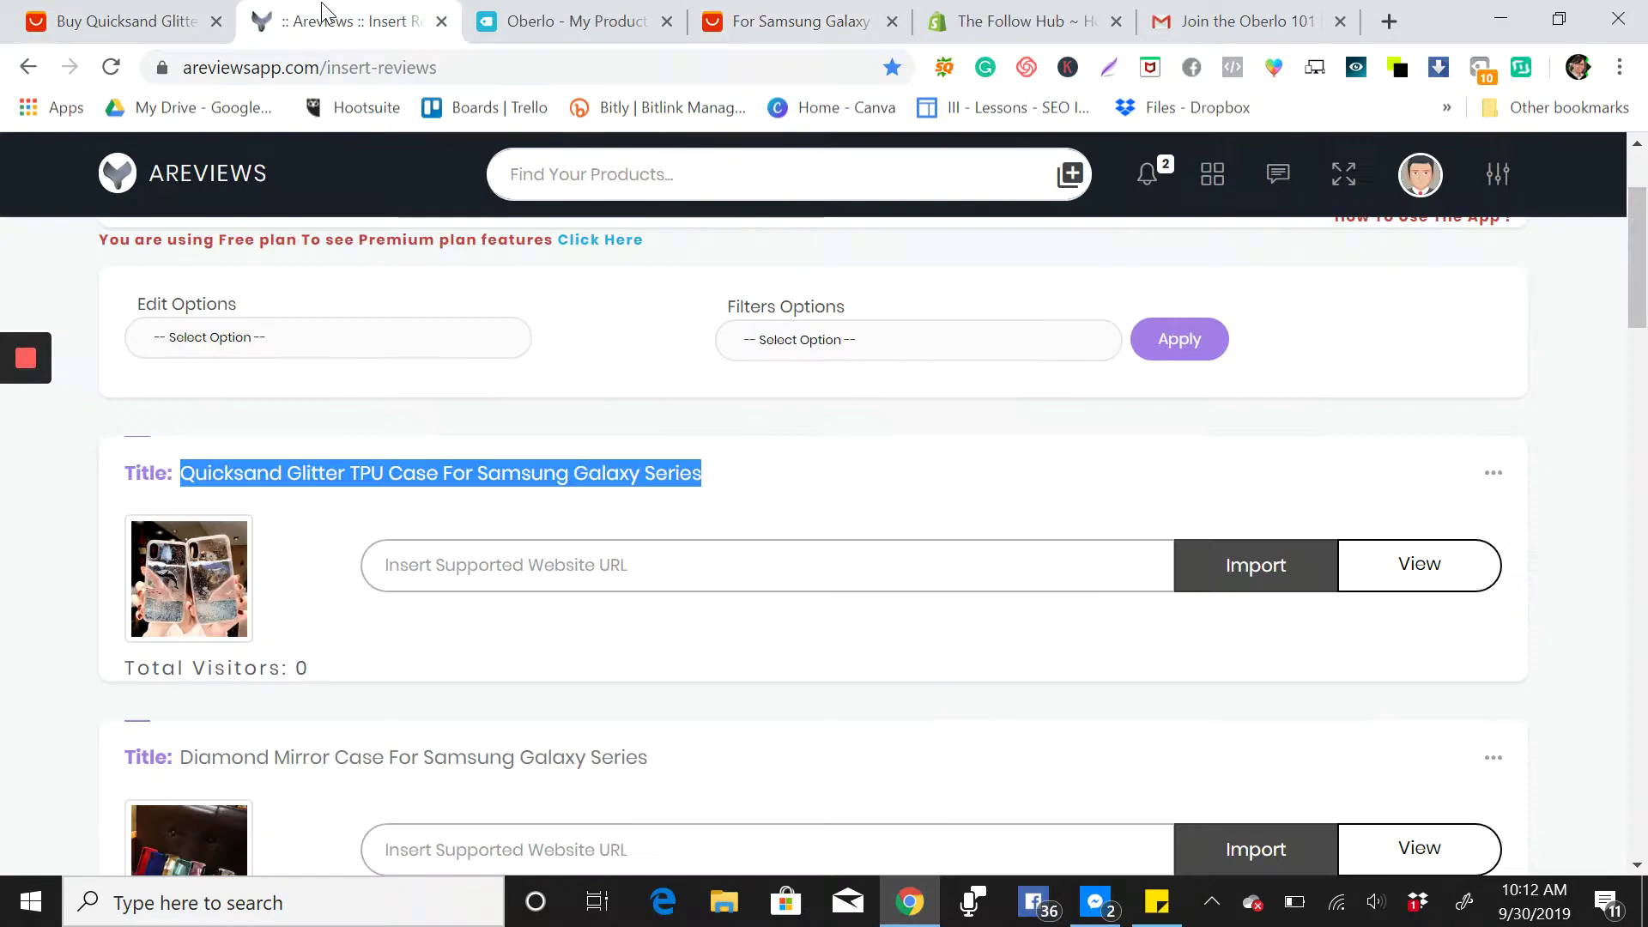
pyautogui.click(472, 573)
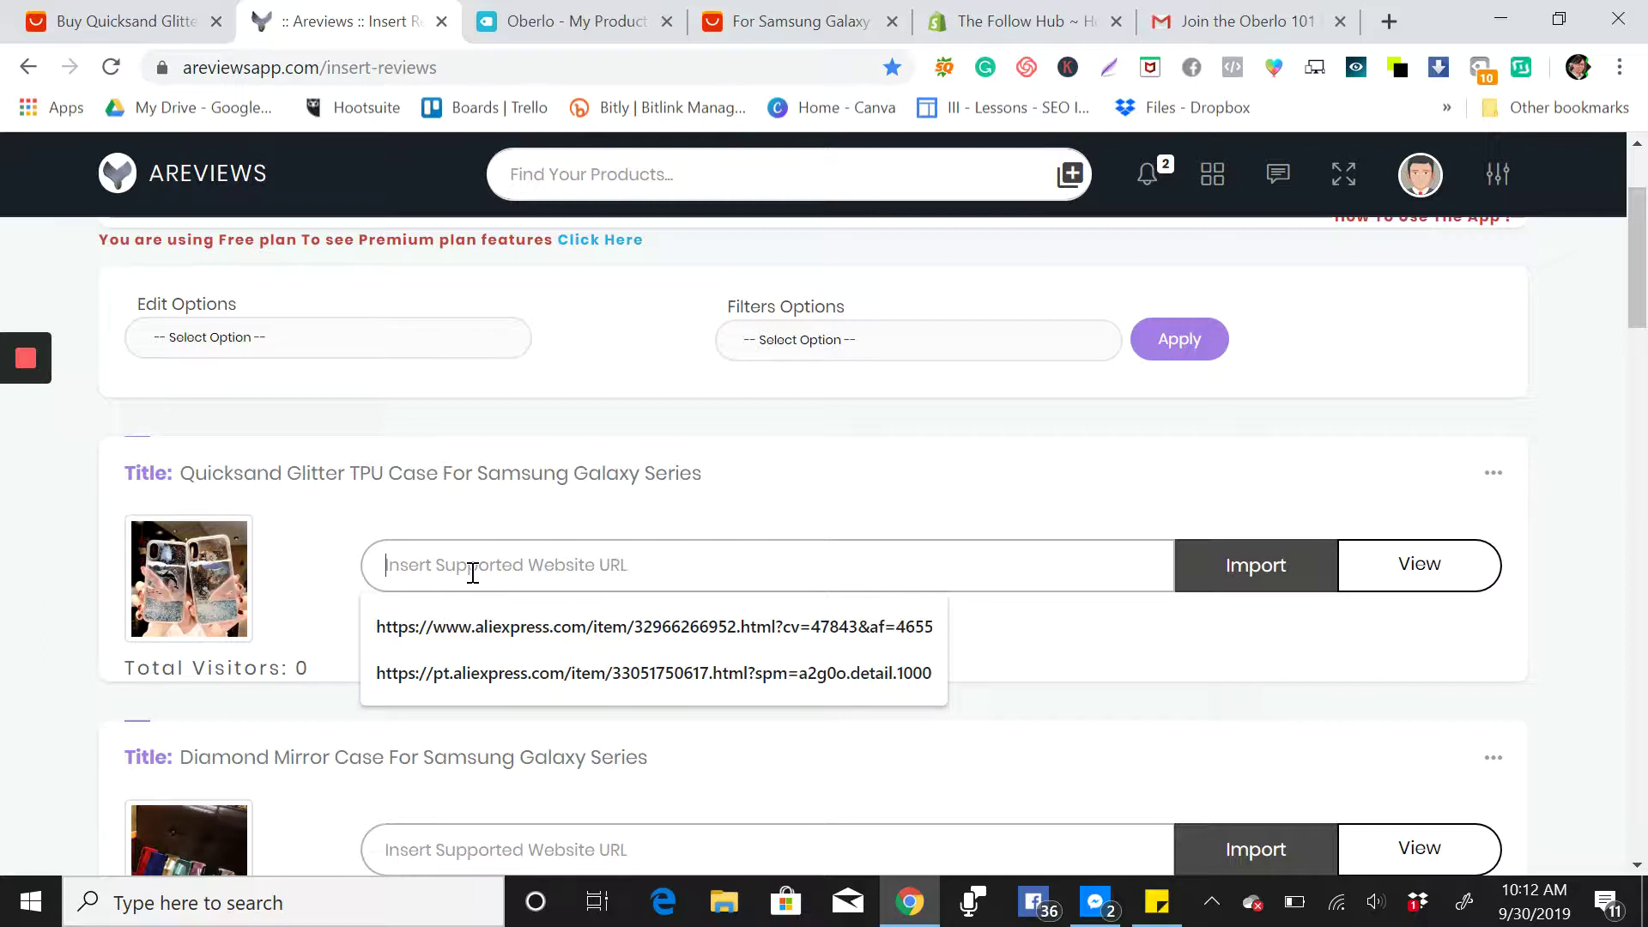
pyautogui.hotkey('ctrl', 'v')
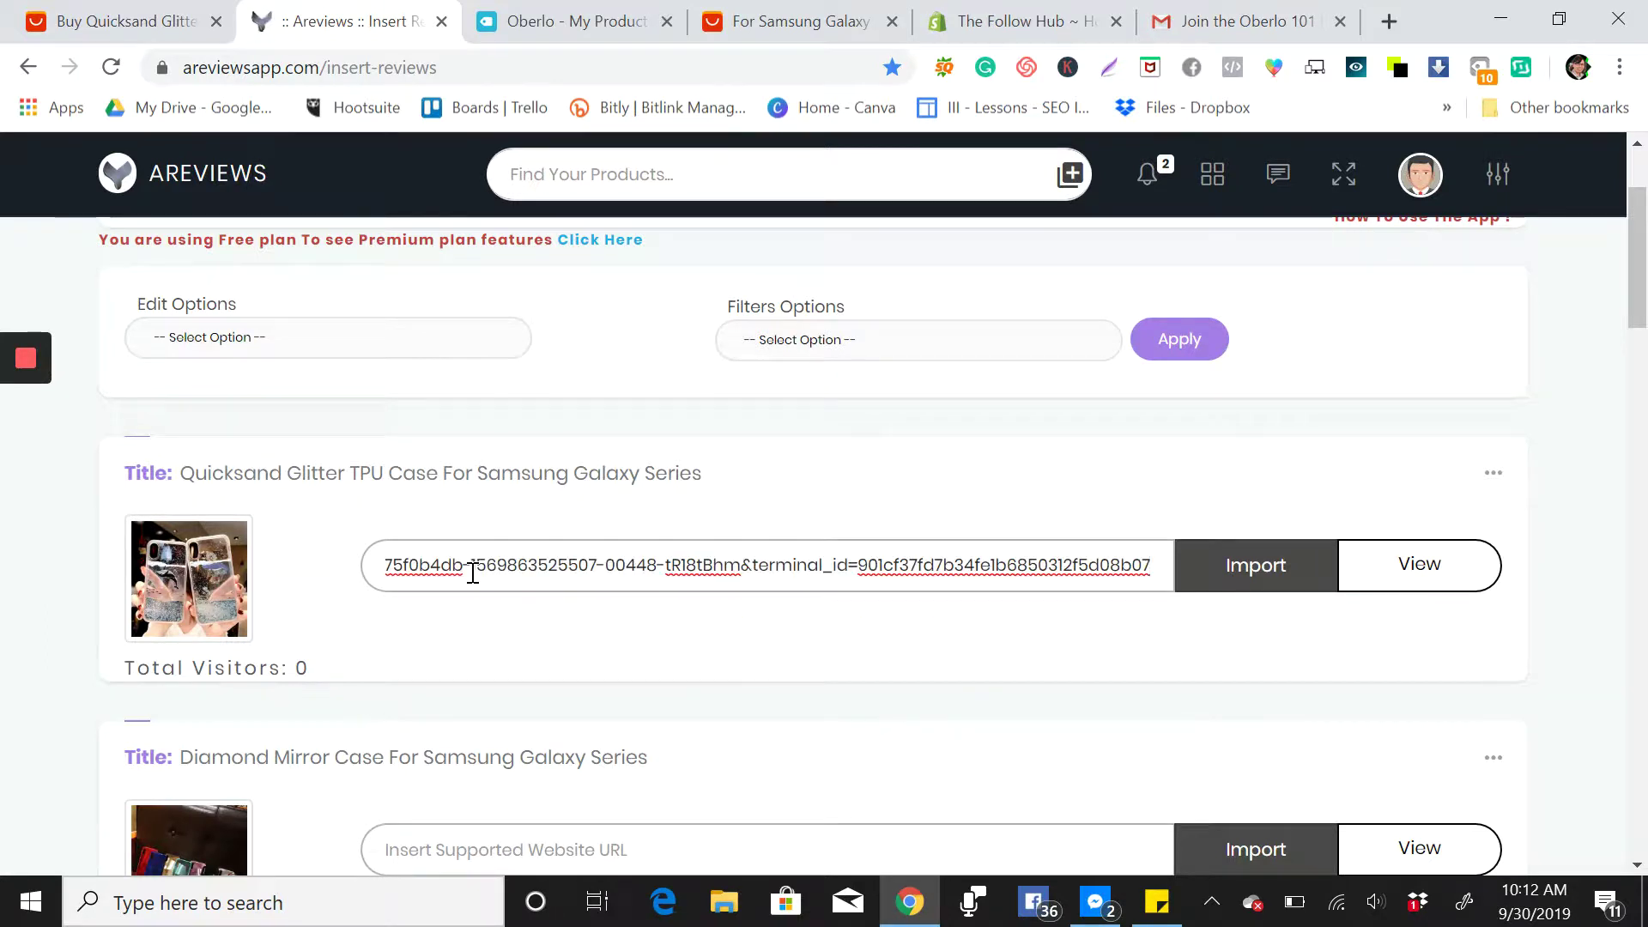
pyautogui.click(1249, 570)
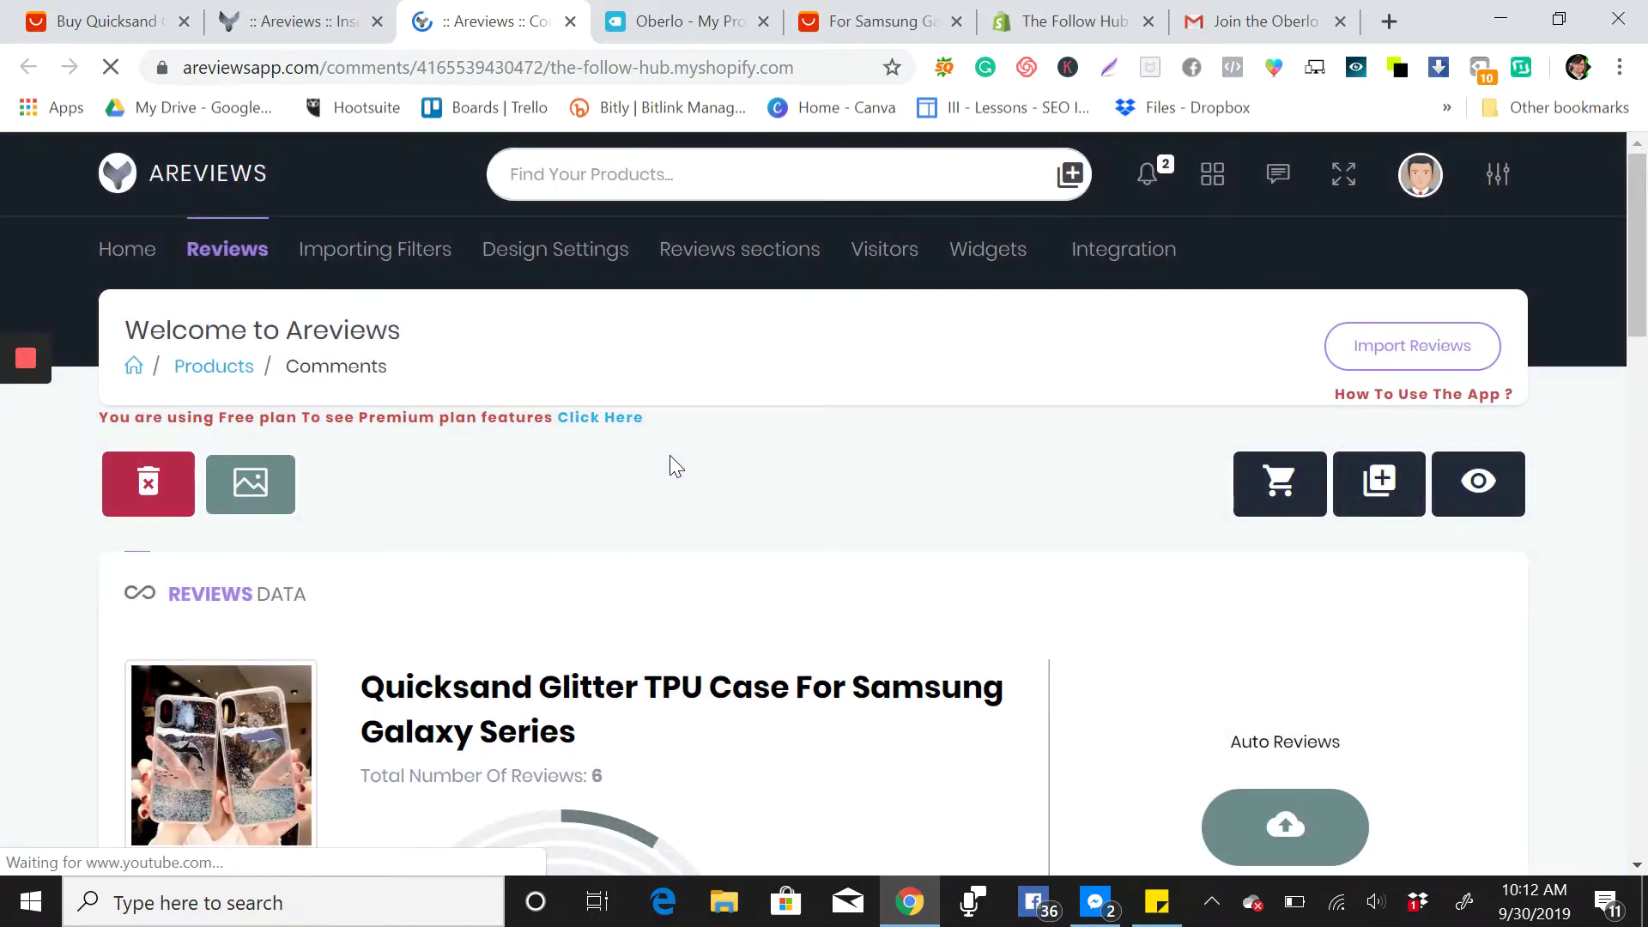
pyautogui.scroll(-1, 671, 457)
pyautogui.scroll(-10, 670, 456)
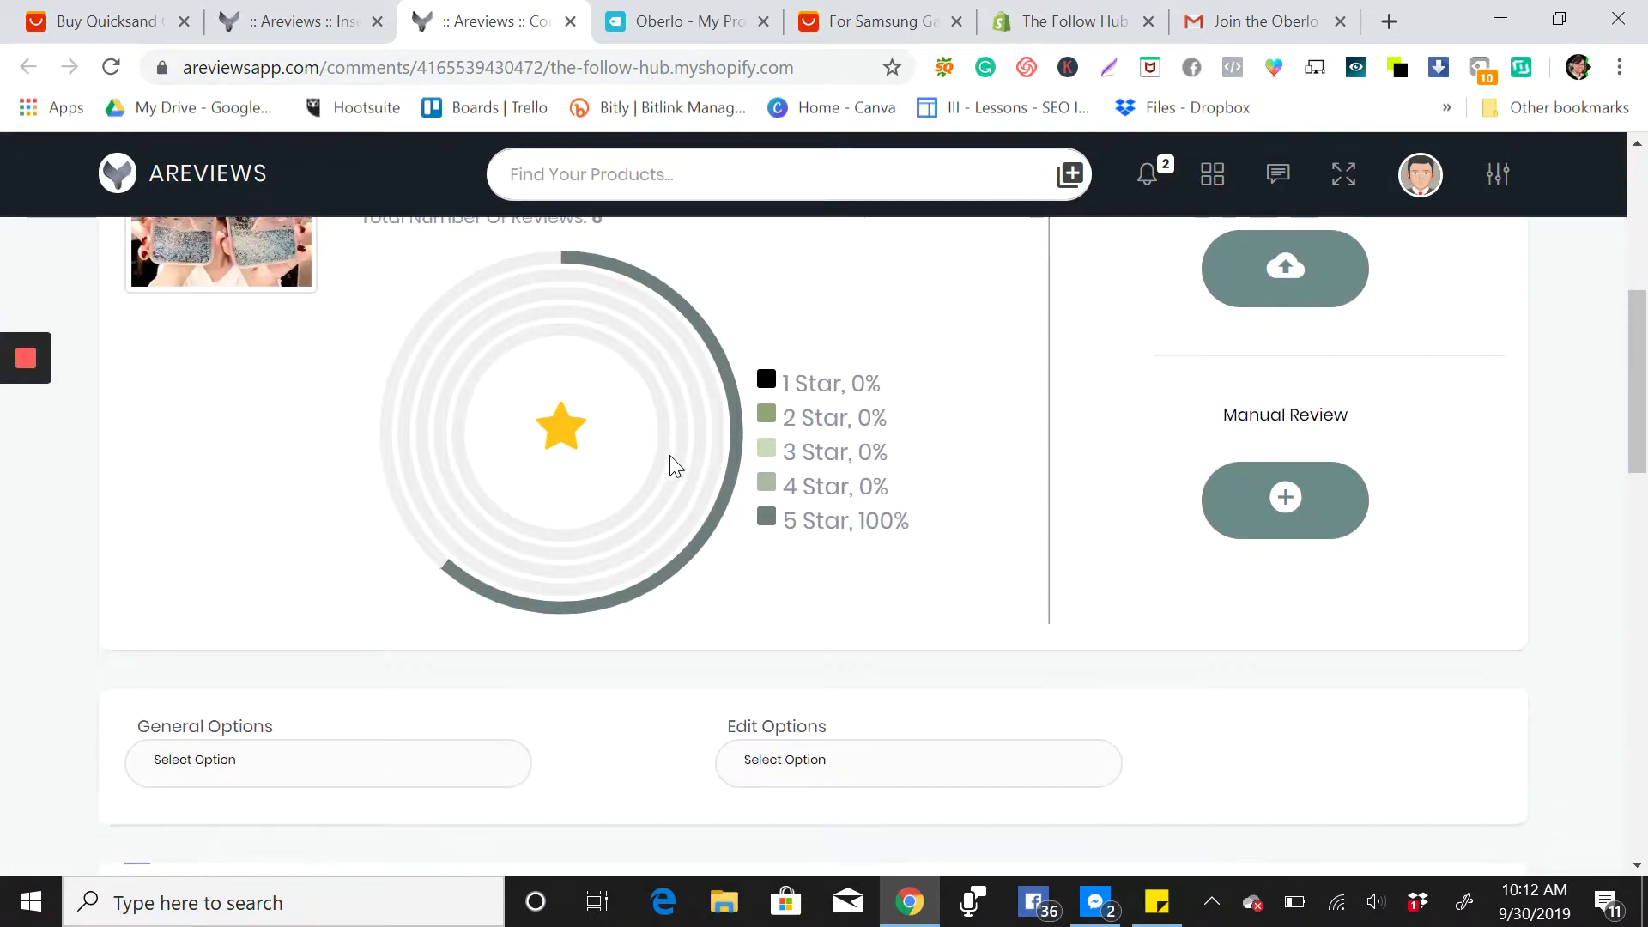
pyautogui.scroll(-3, 676, 466)
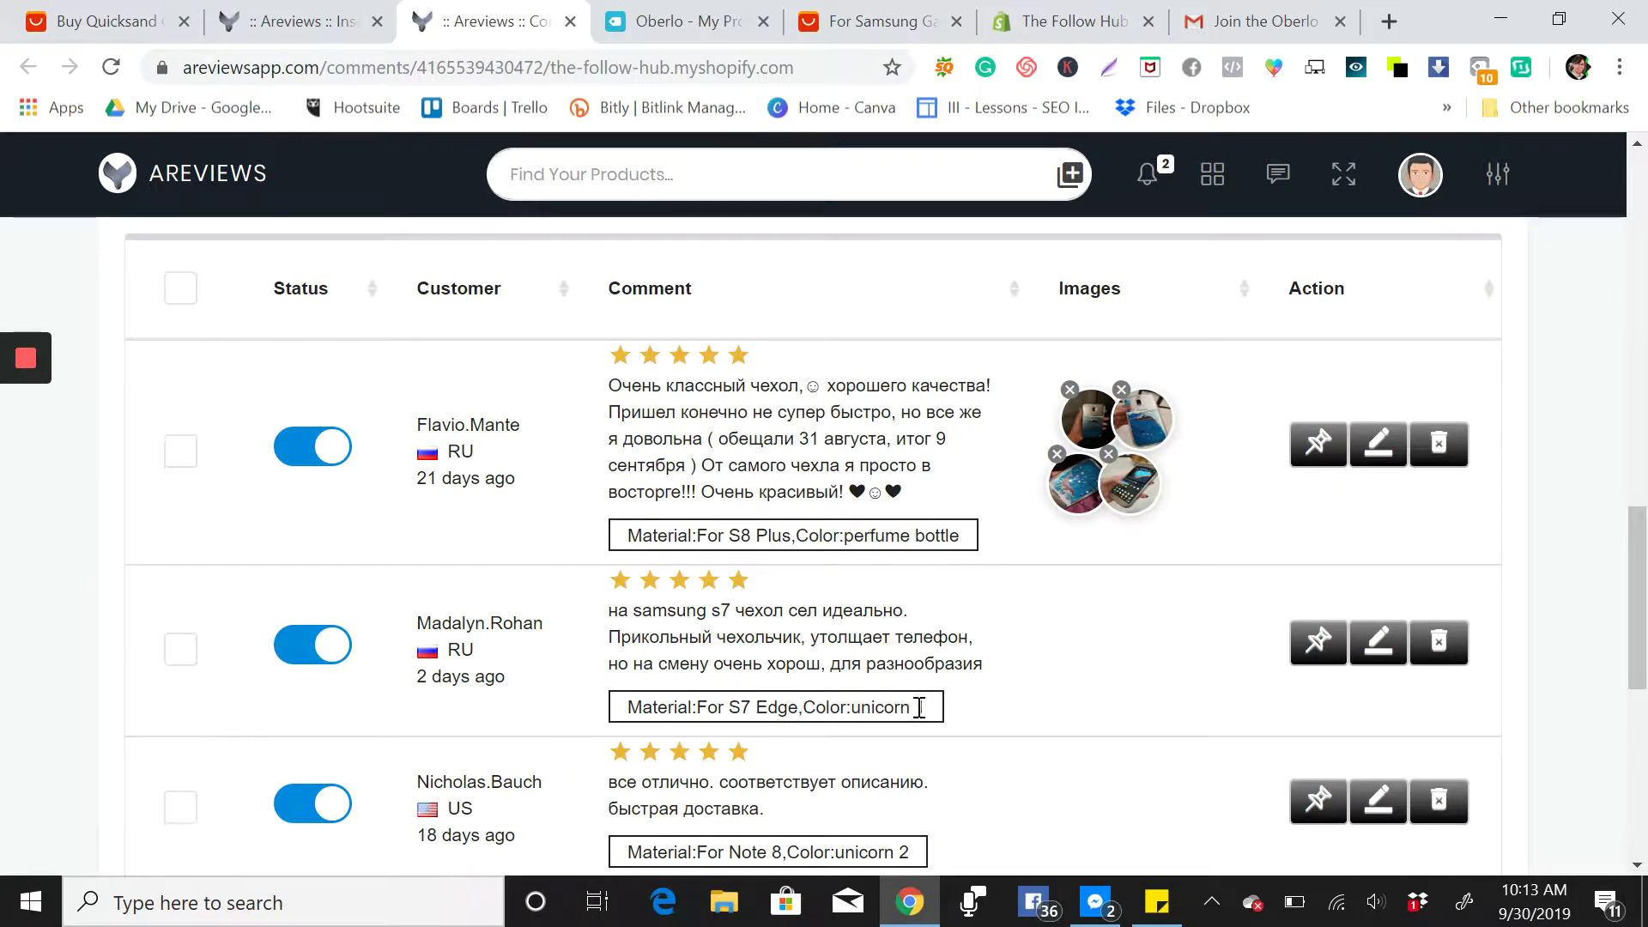
pyautogui.scroll(-6, 919, 707)
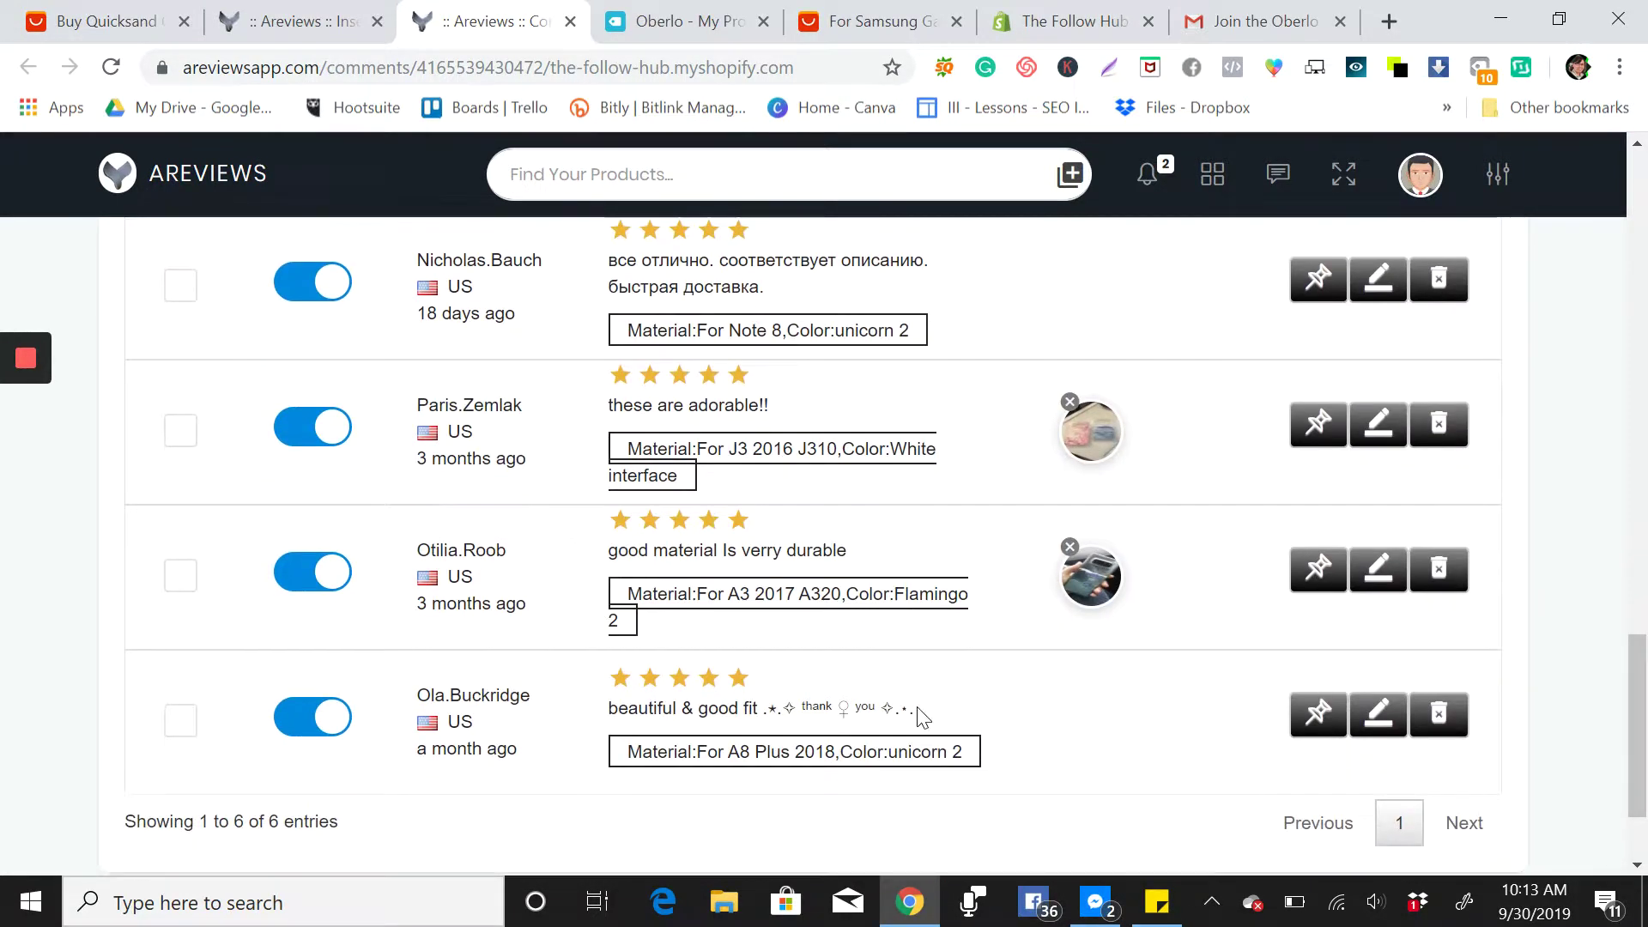
pyautogui.scroll(-1, 921, 715)
pyautogui.scroll(1, 921, 715)
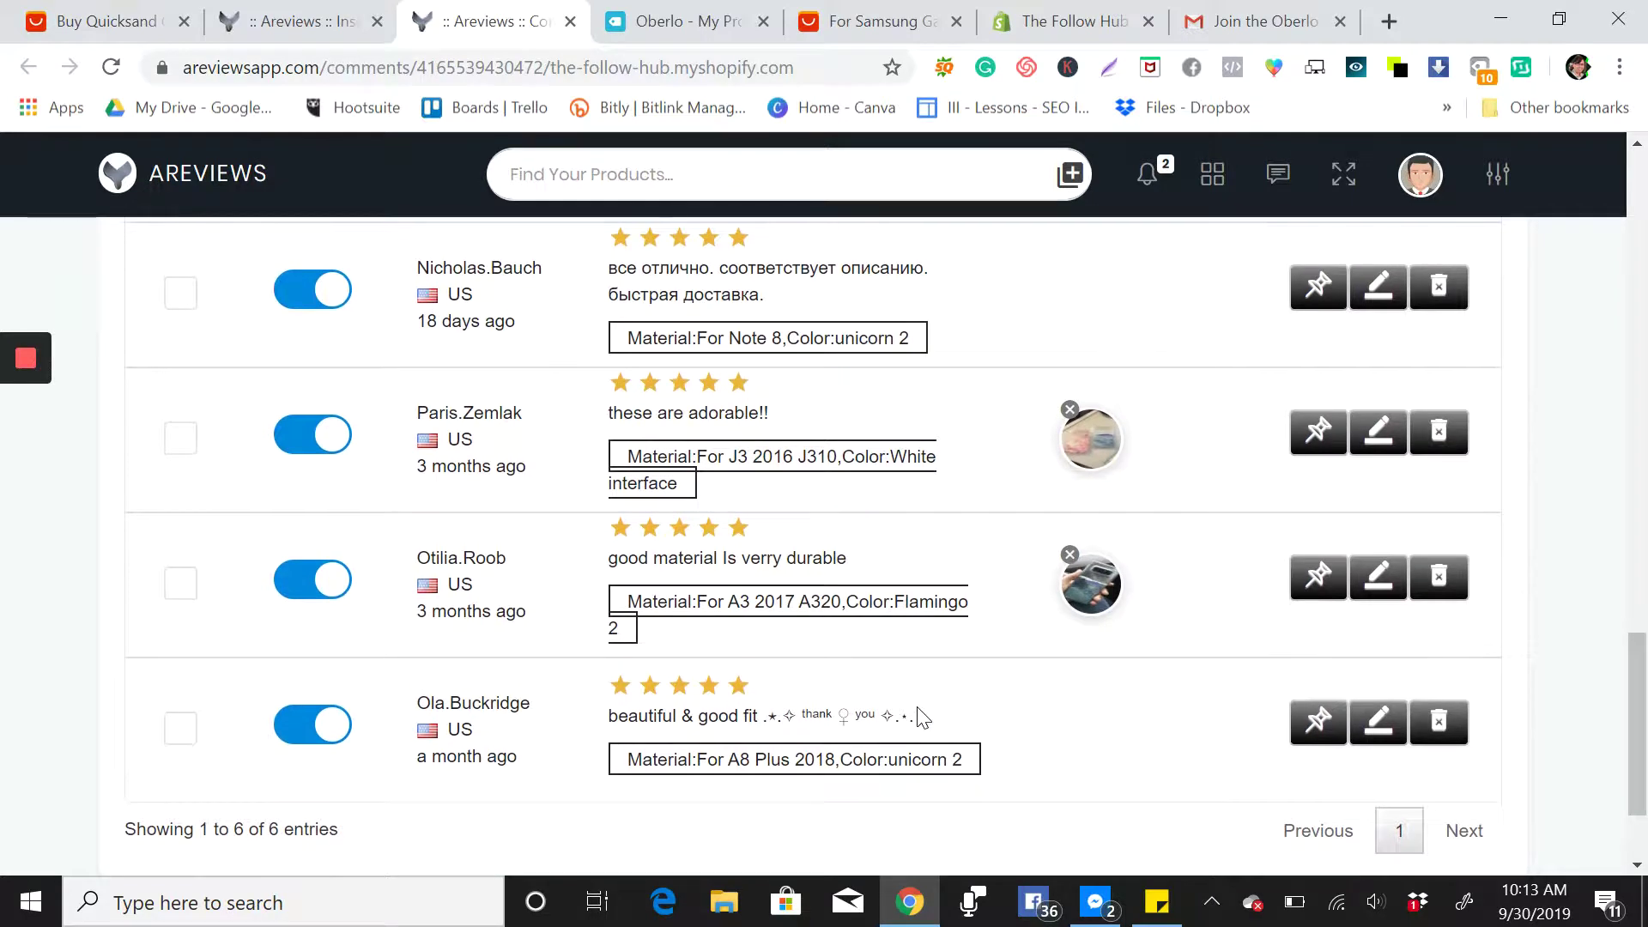
pyautogui.scroll(2, 921, 715)
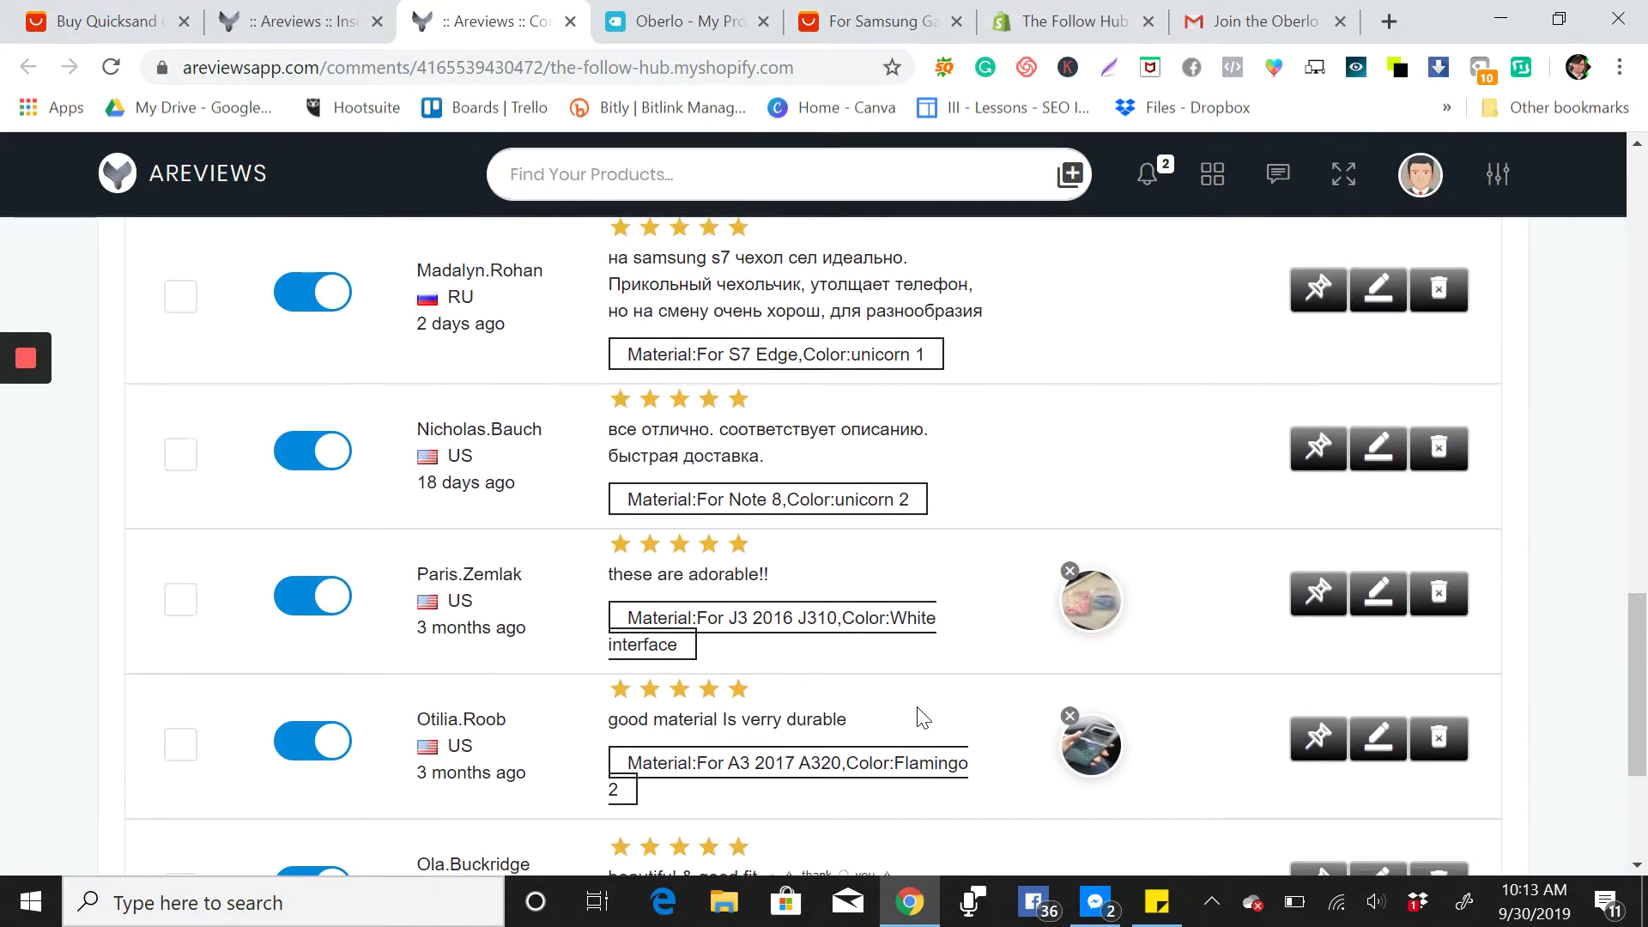
pyautogui.scroll(1, 919, 712)
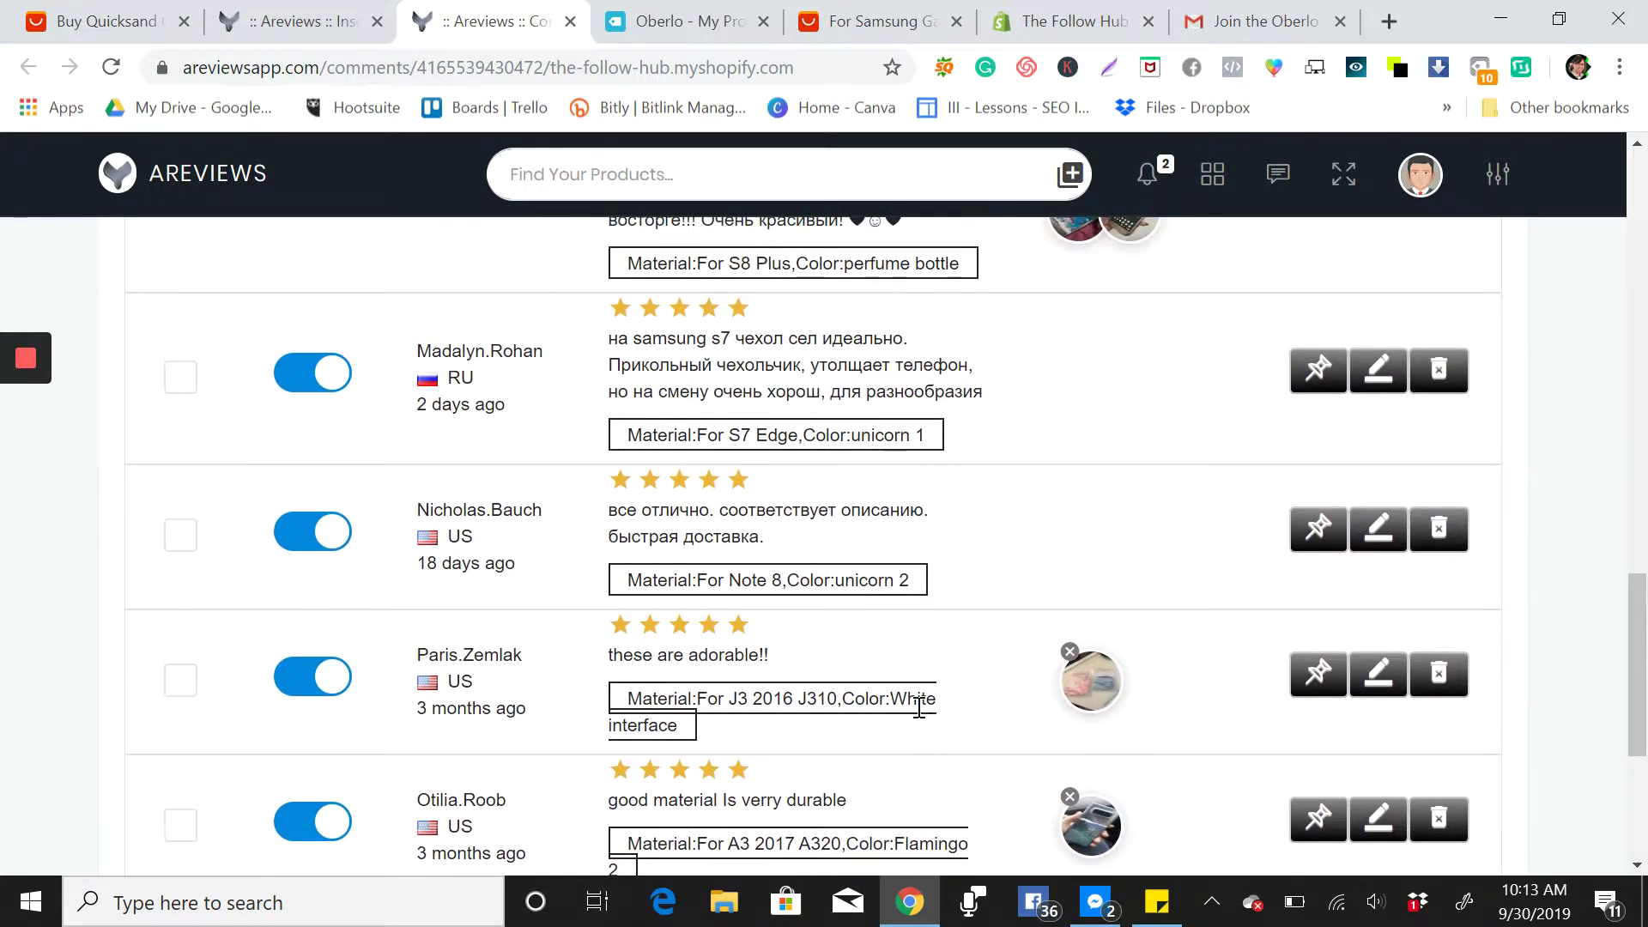
# Switch off the Status toggle on the first three Russian-language reviews of the Quicksand case
pyautogui.scroll(2, 920, 708)
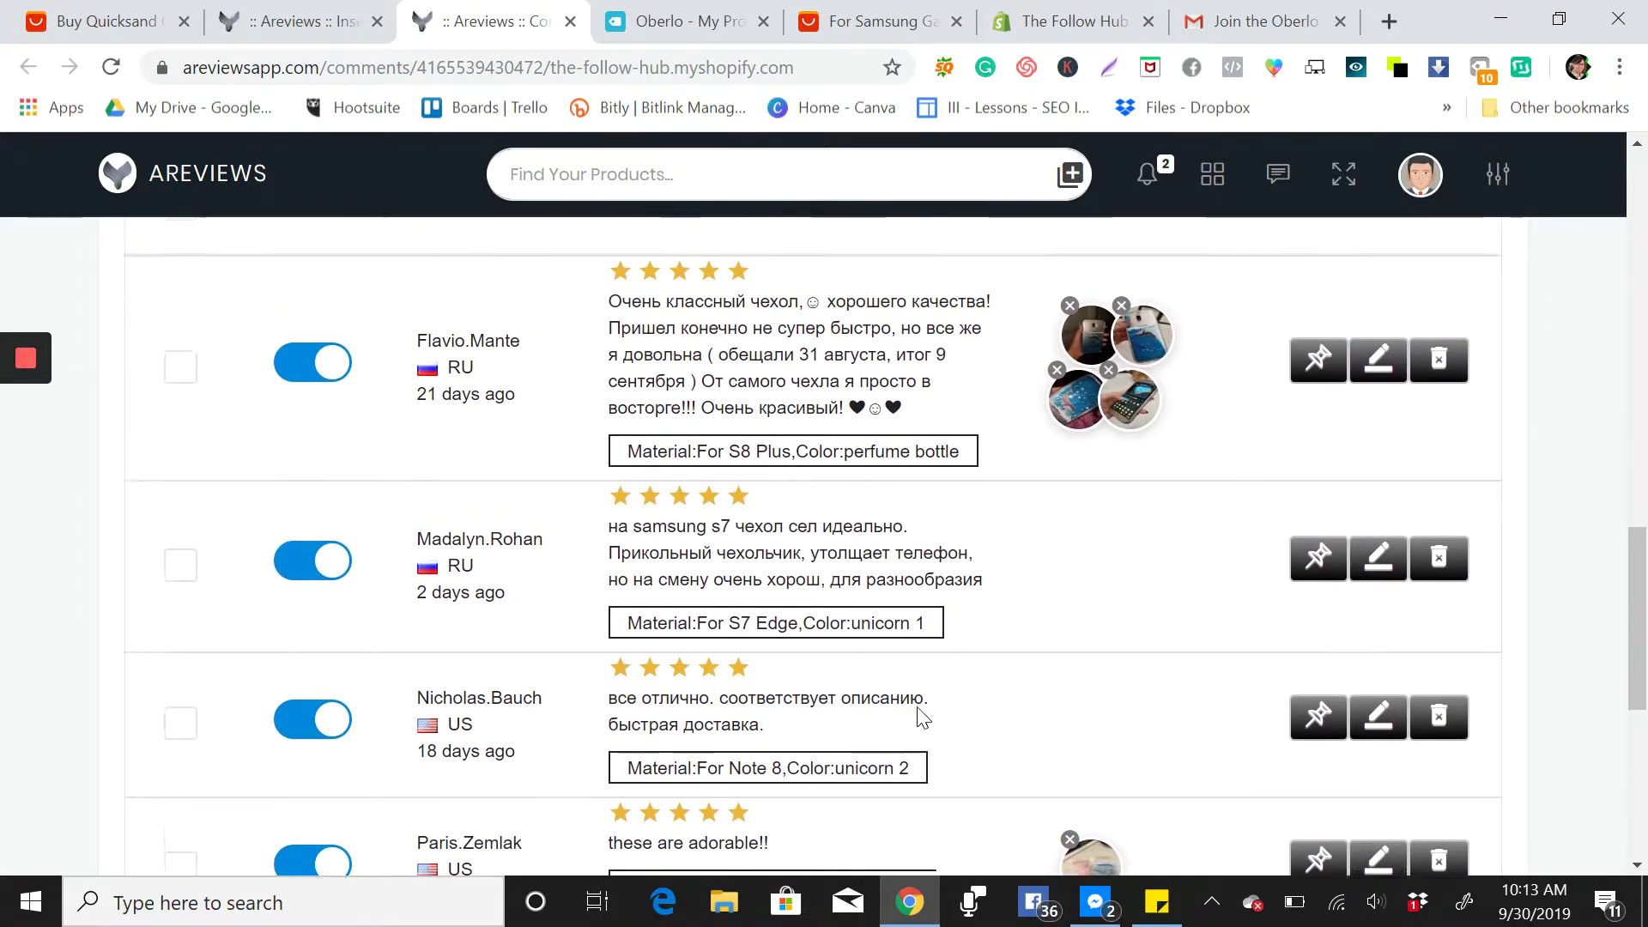
pyautogui.scroll(1, 921, 715)
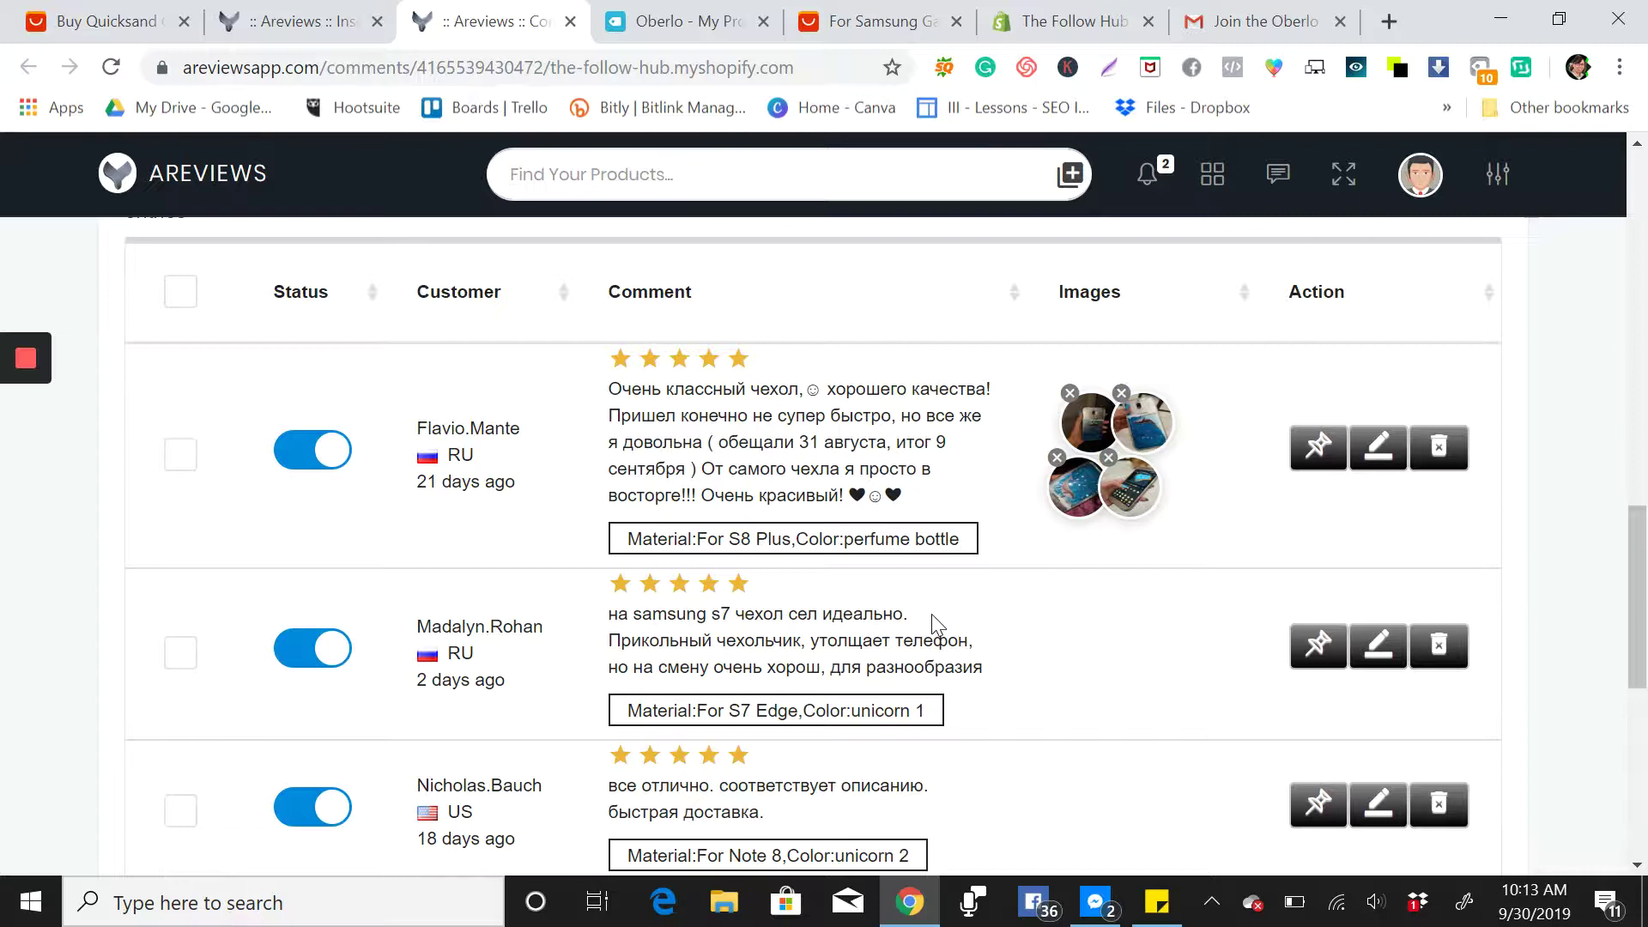
pyautogui.scroll(-1, 931, 615)
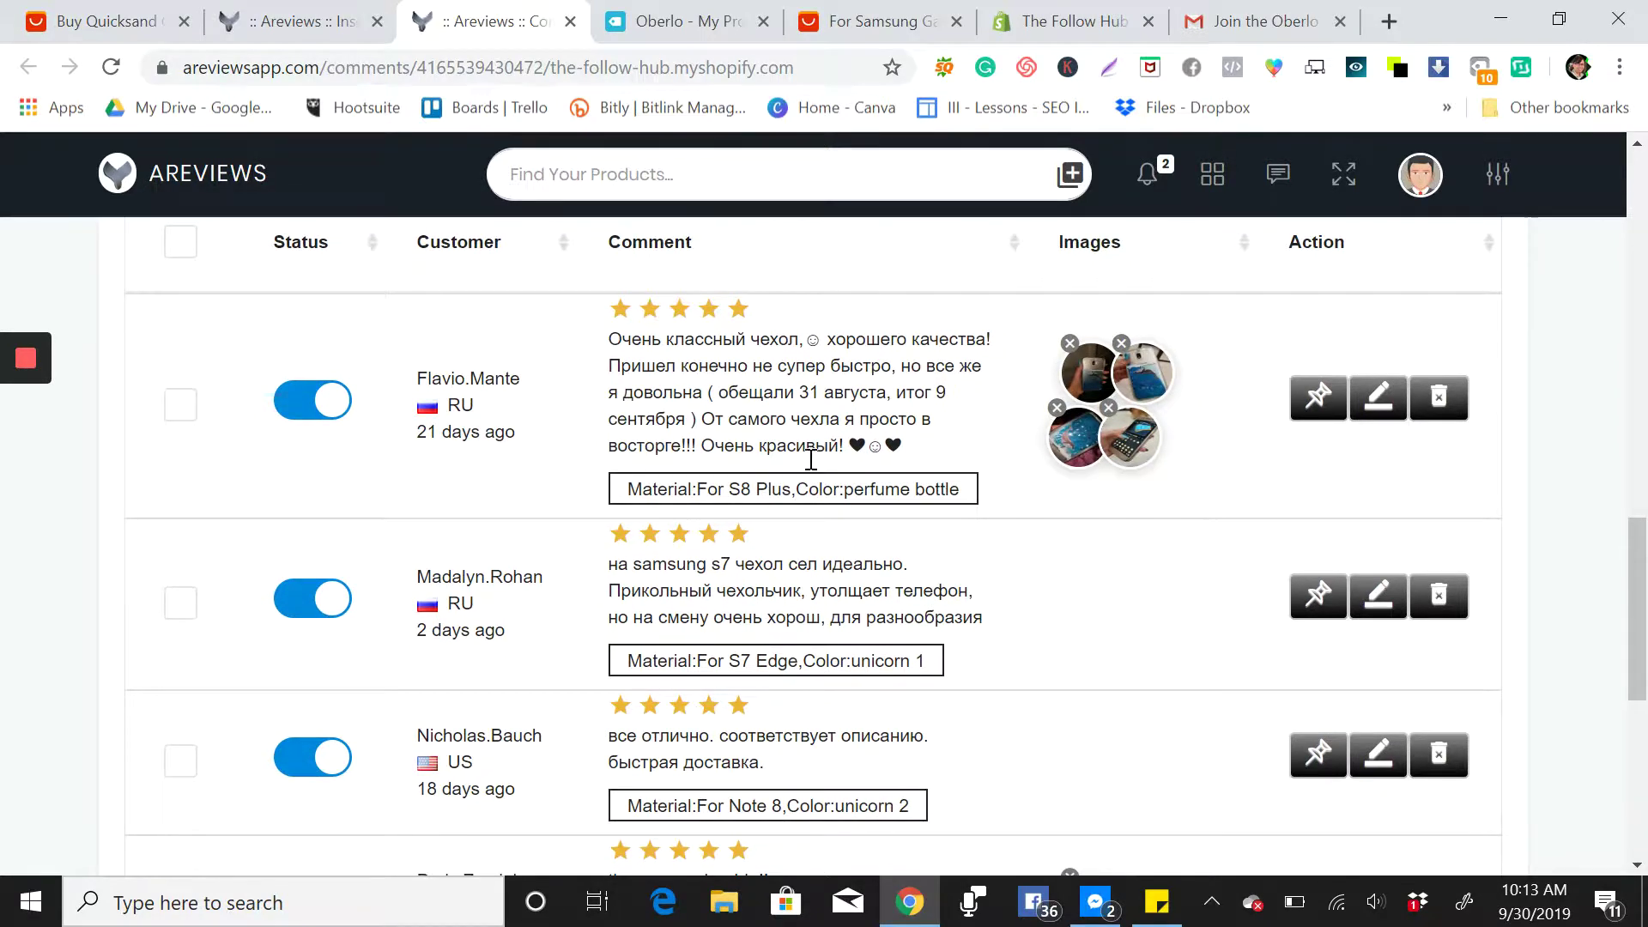
pyautogui.click(311, 401)
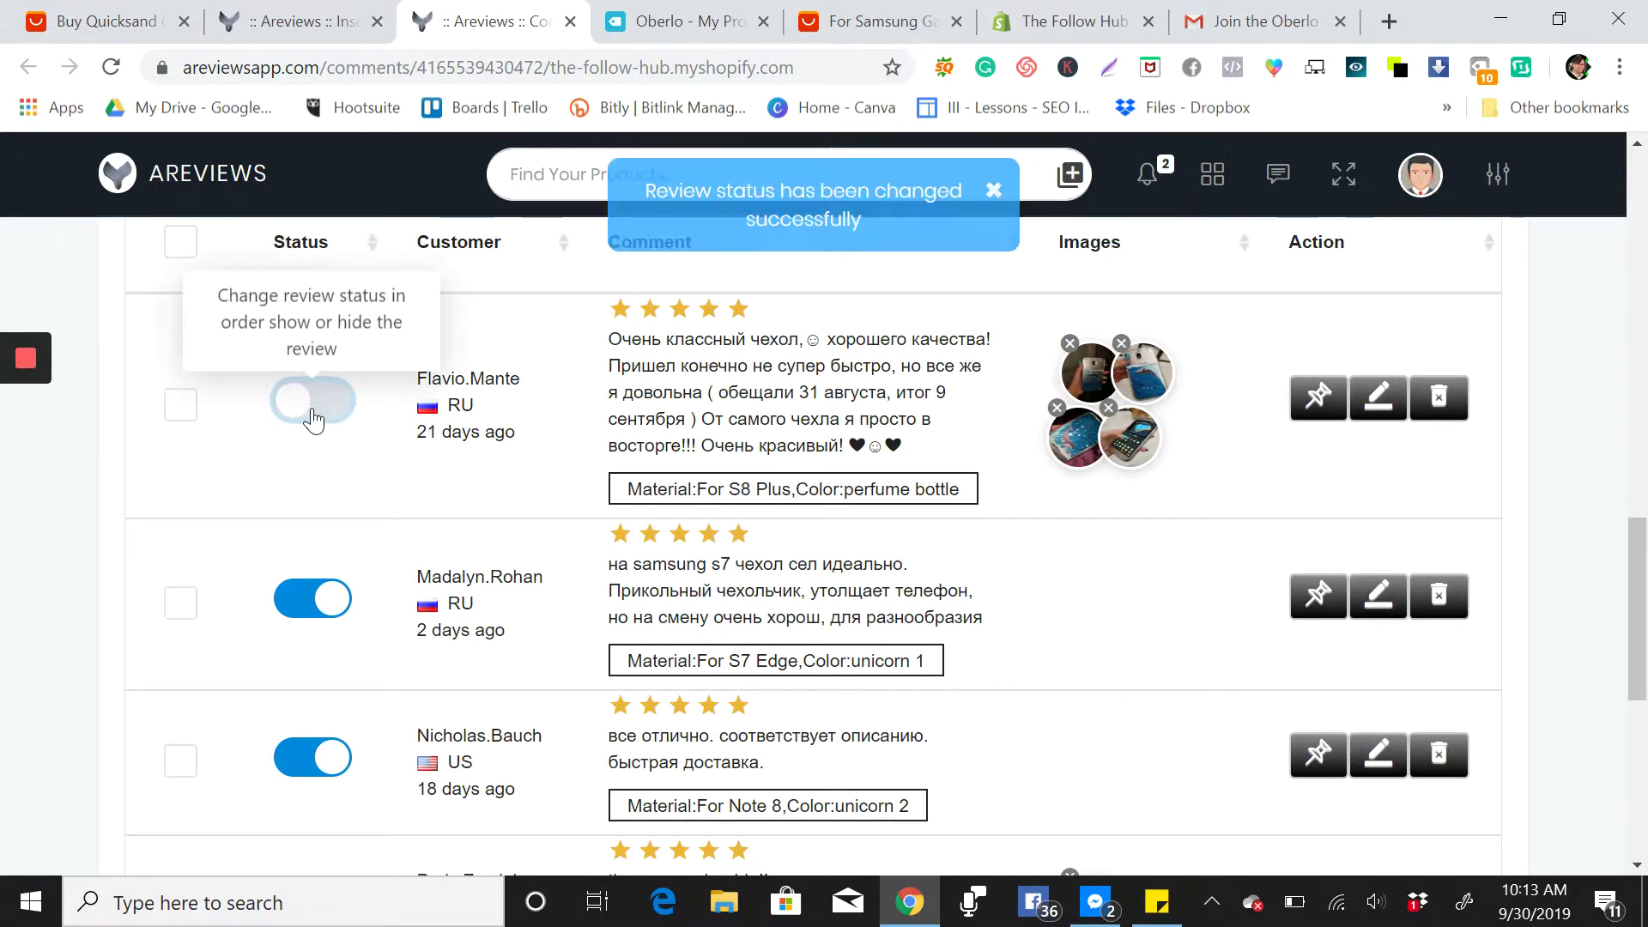
pyautogui.scroll(-1, 620, 513)
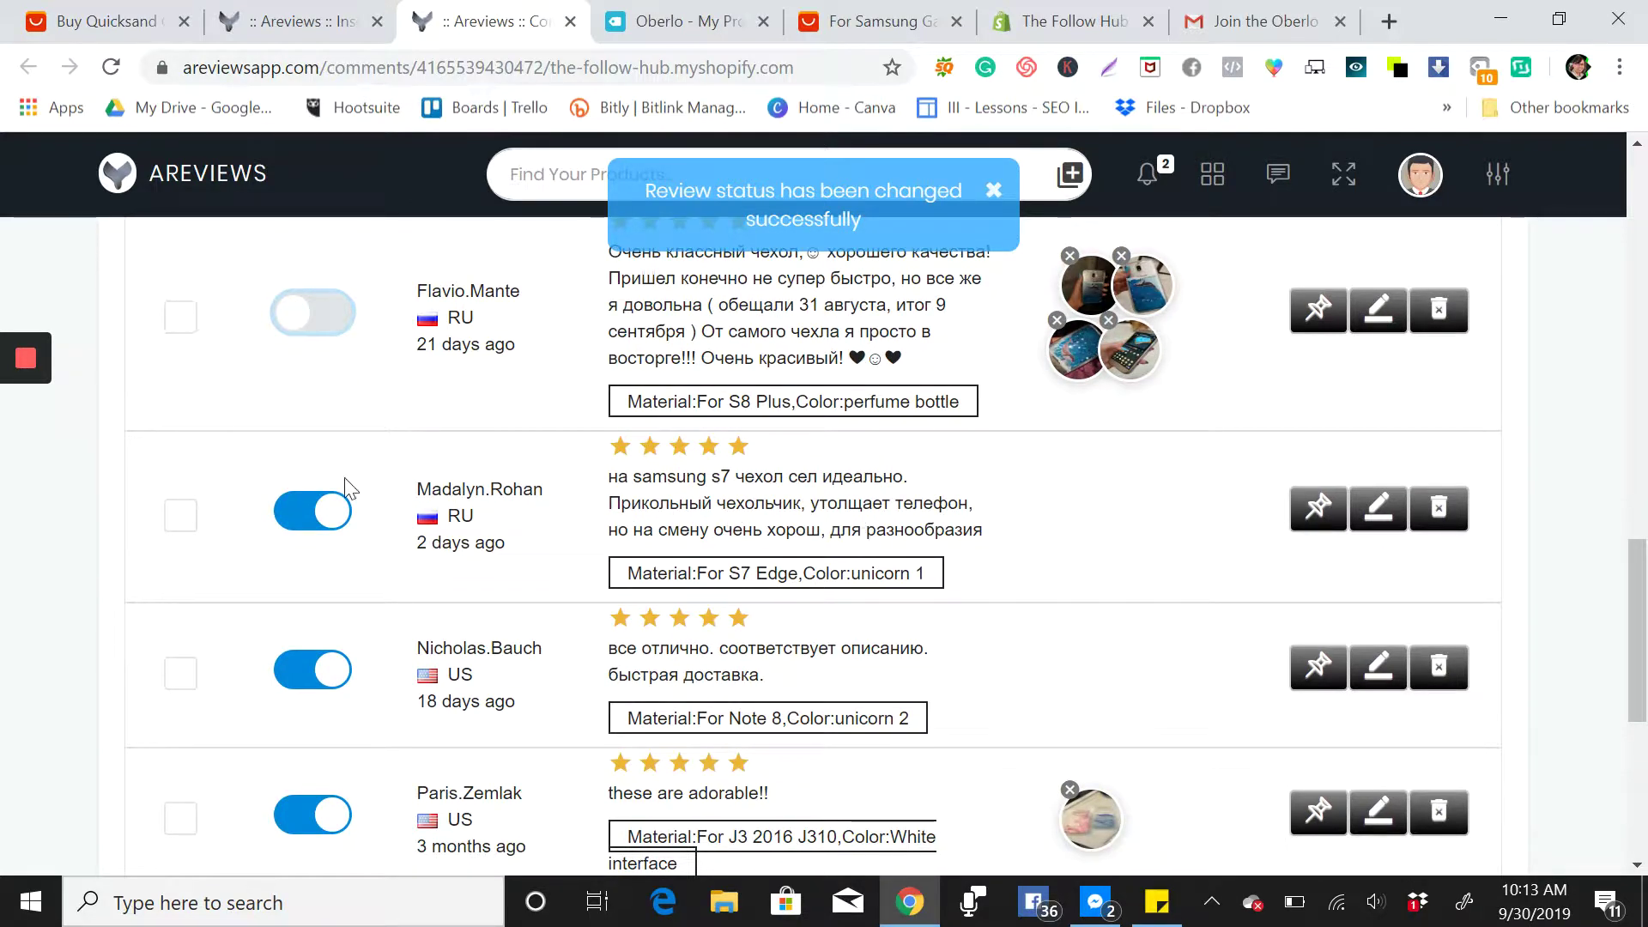
pyautogui.click(311, 513)
pyautogui.scroll(-1, 996, 694)
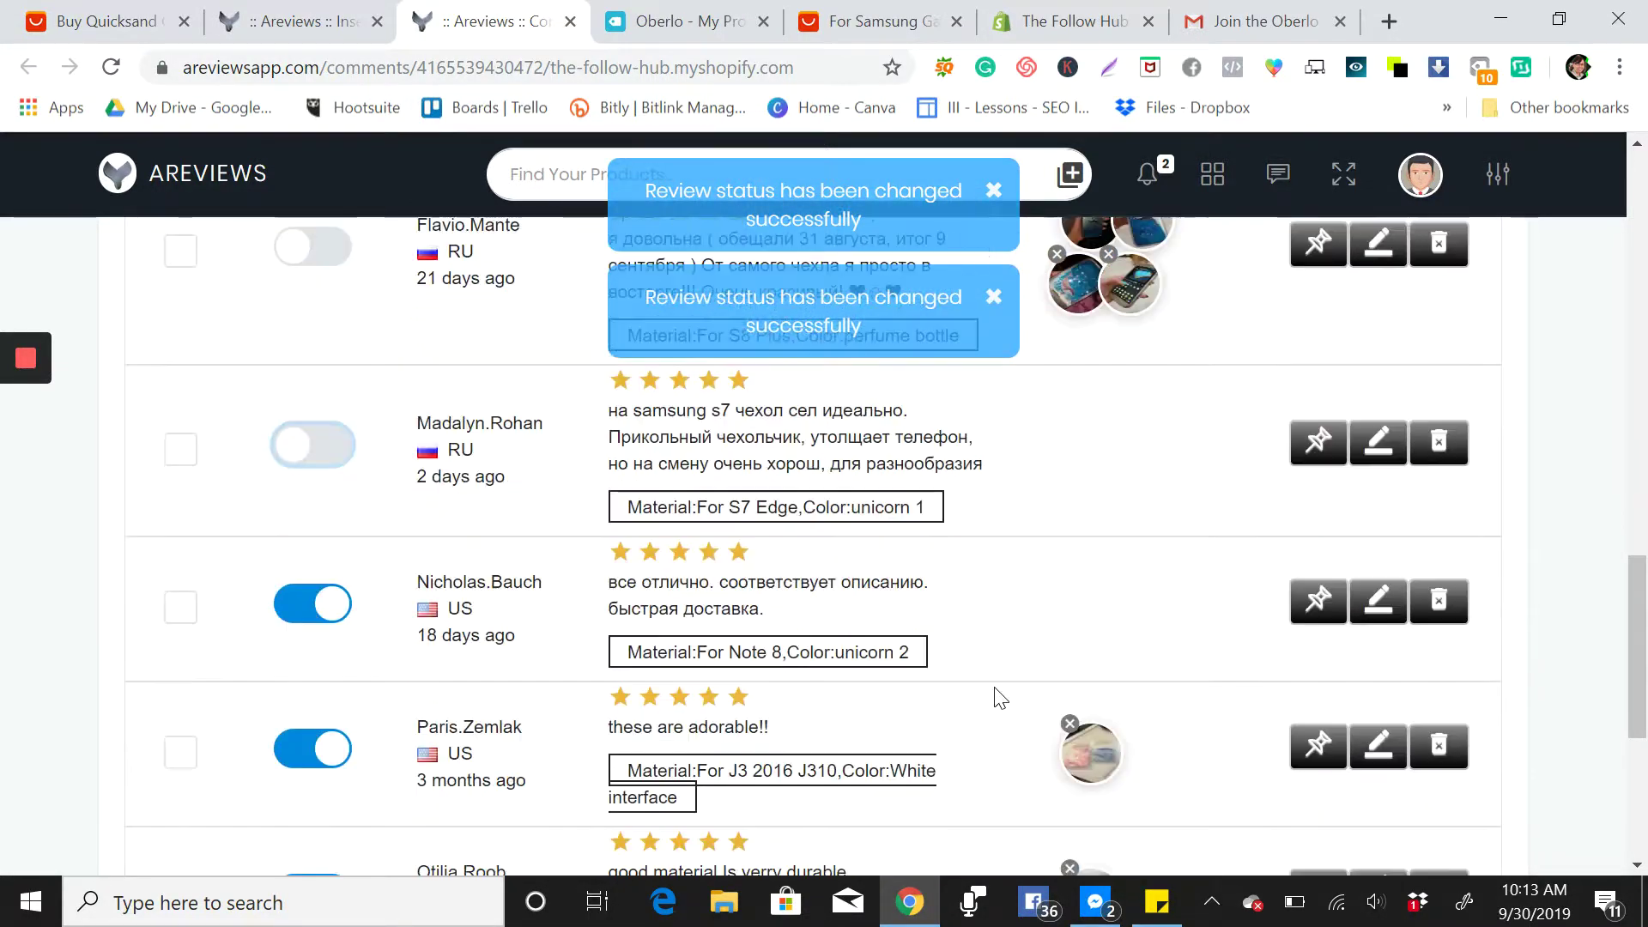
pyautogui.scroll(-1, 995, 693)
pyautogui.click(312, 543)
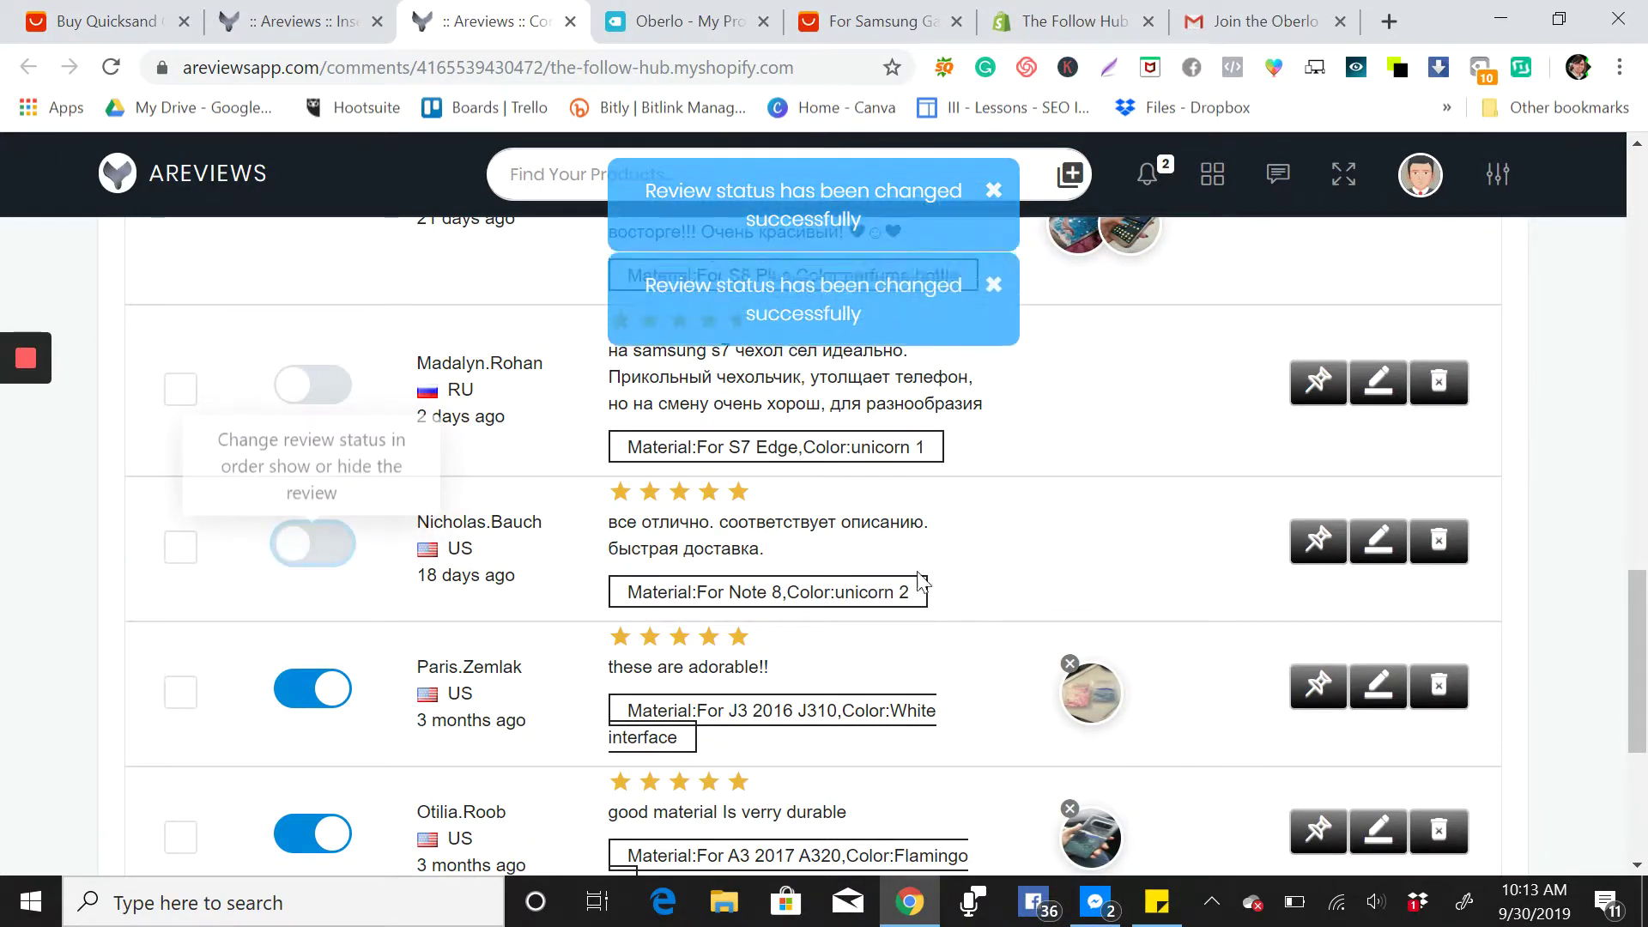
pyautogui.scroll(-3, 1115, 559)
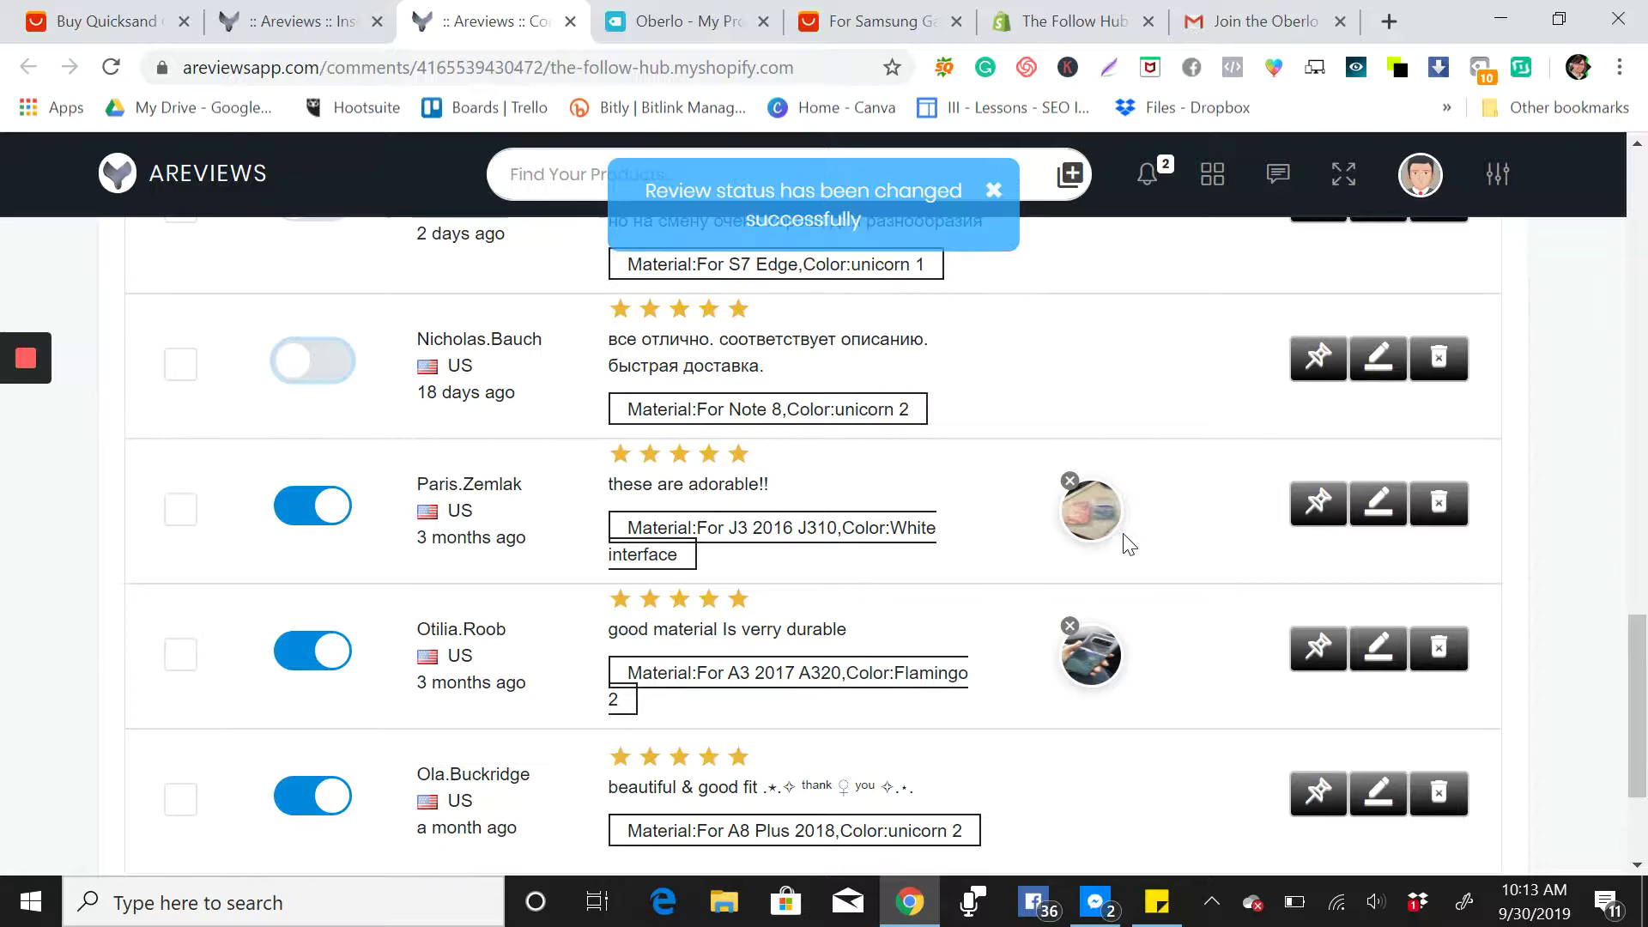
# Delete the photos on the 'these are adorable!!' and 'good material Is verry durable' reviews
pyautogui.click(1070, 483)
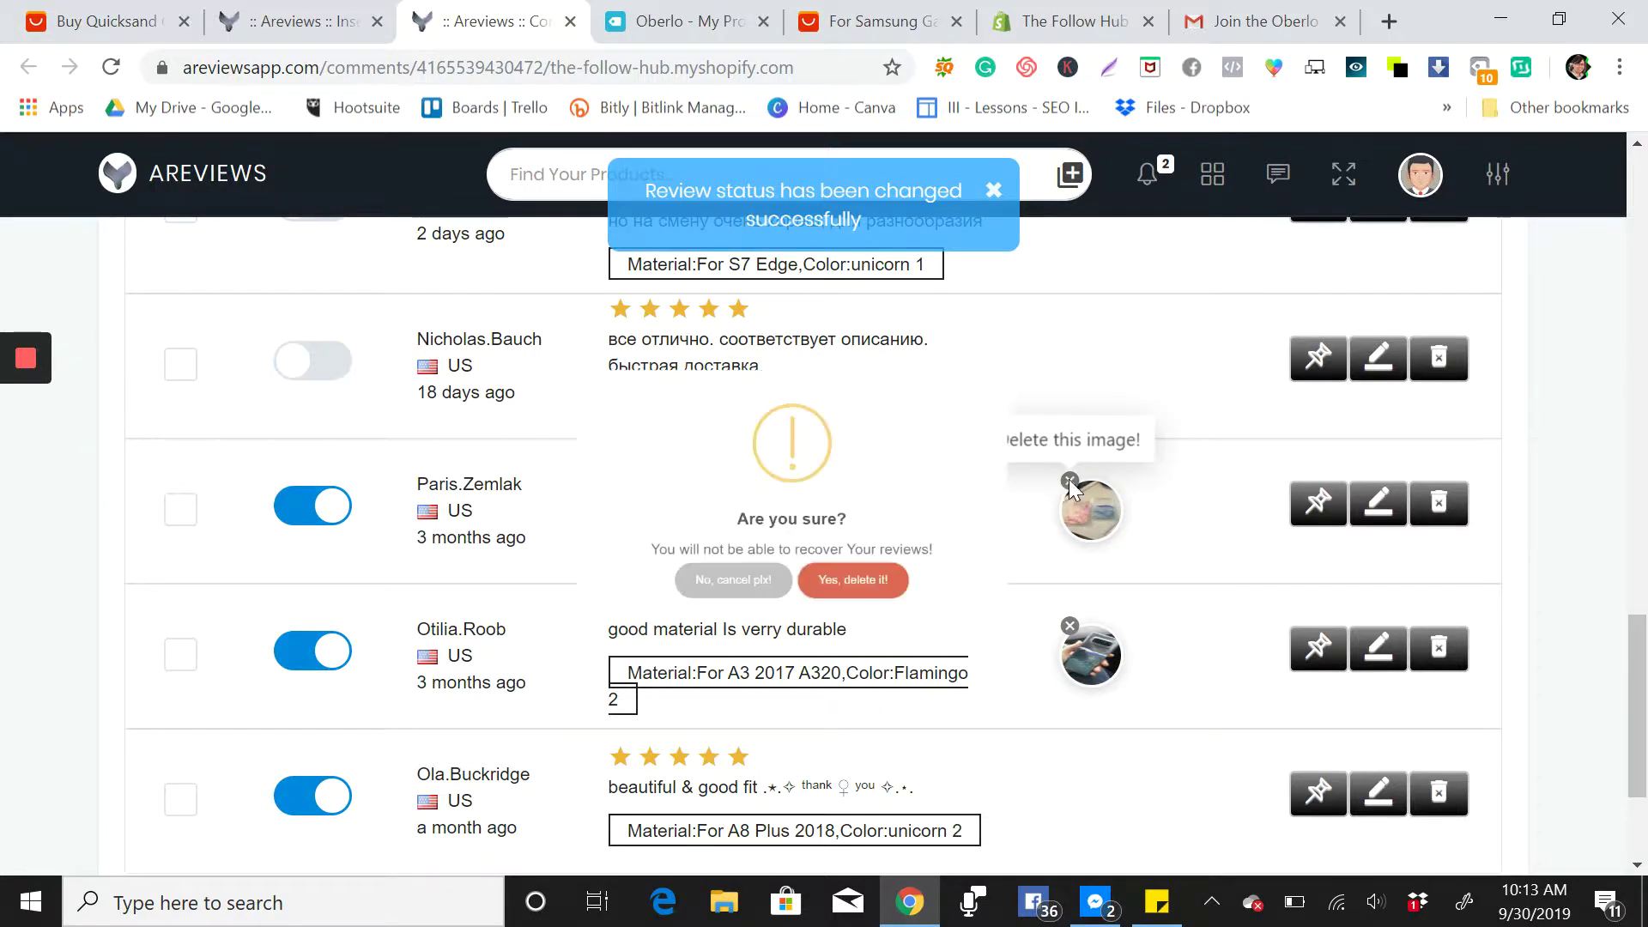
pyautogui.click(862, 631)
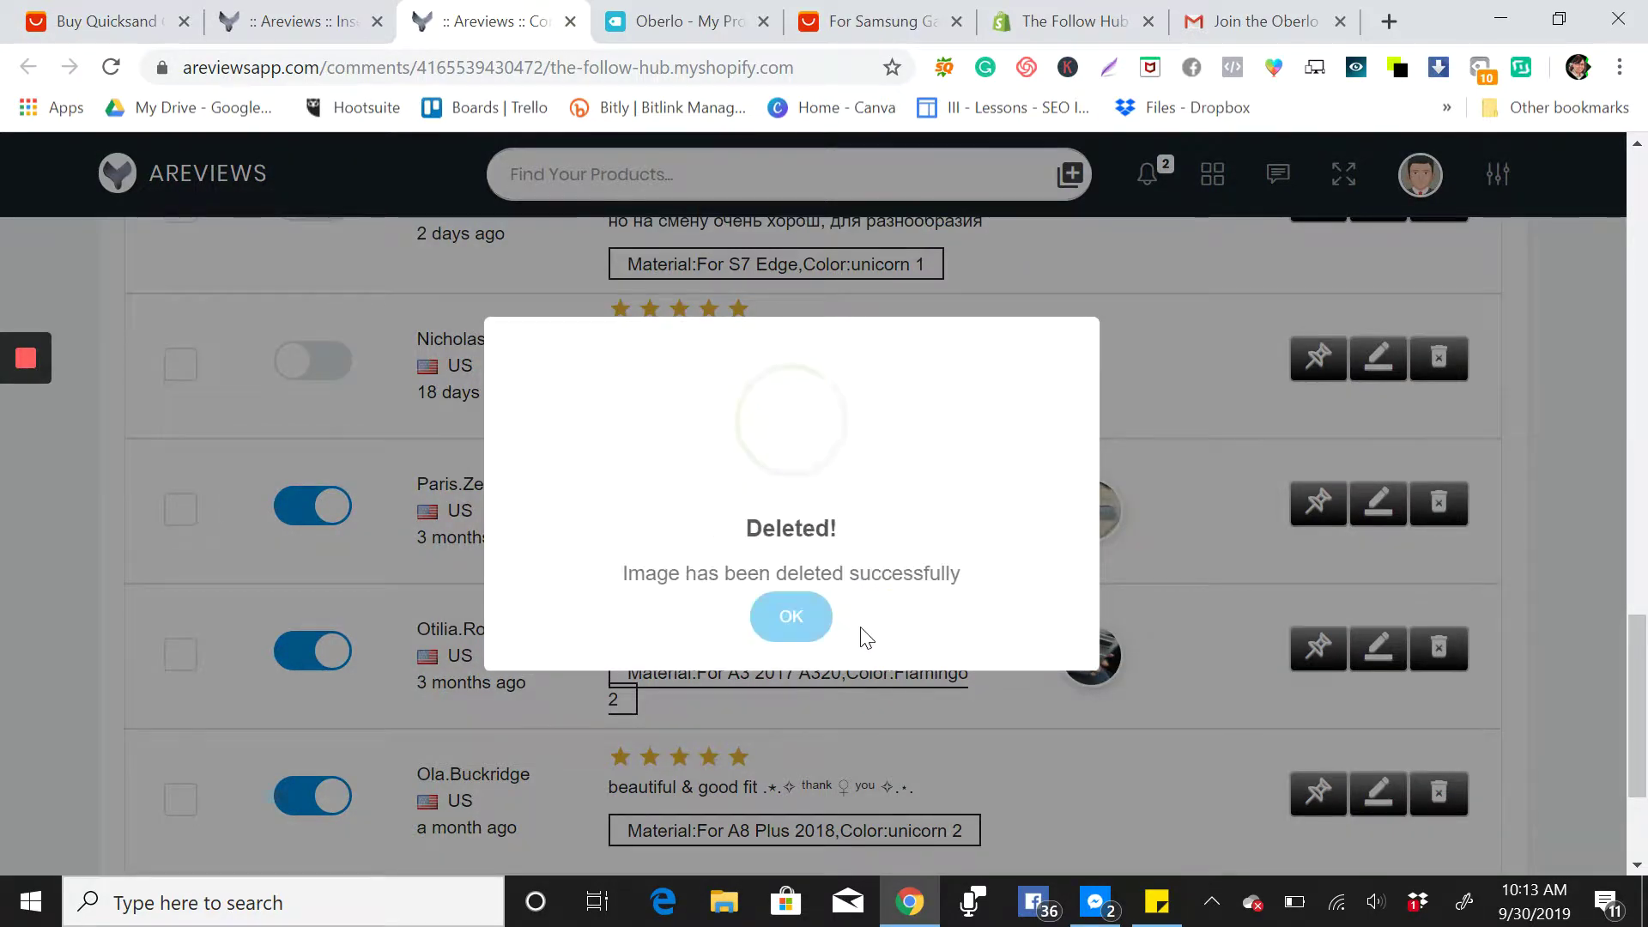
pyautogui.click(791, 618)
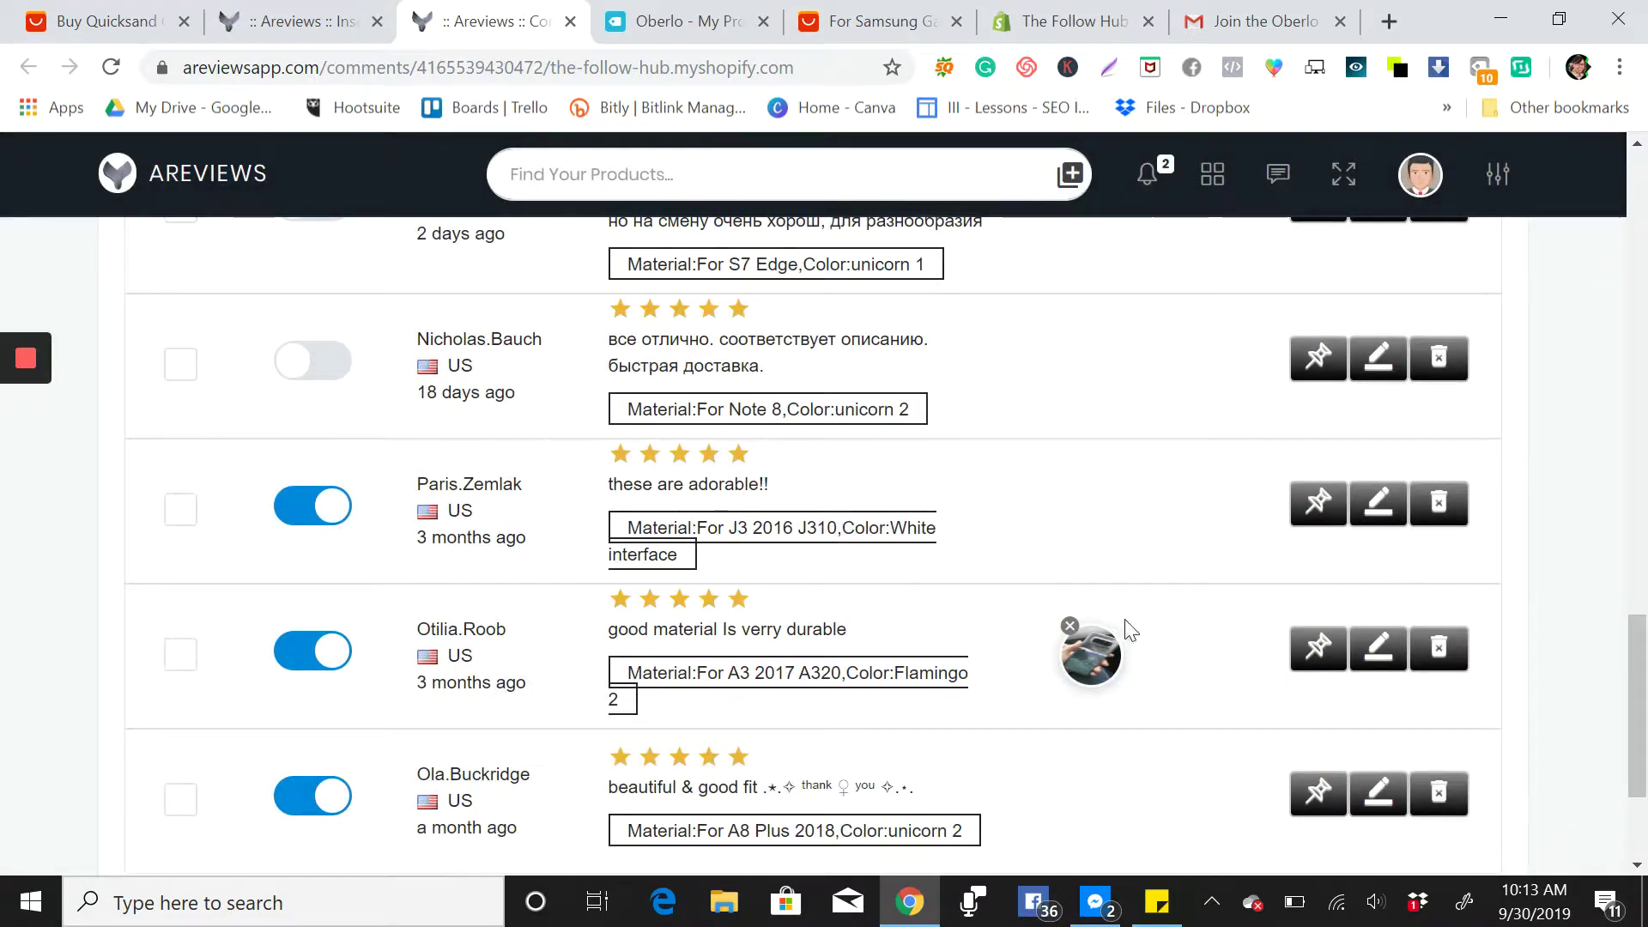
pyautogui.click(1067, 629)
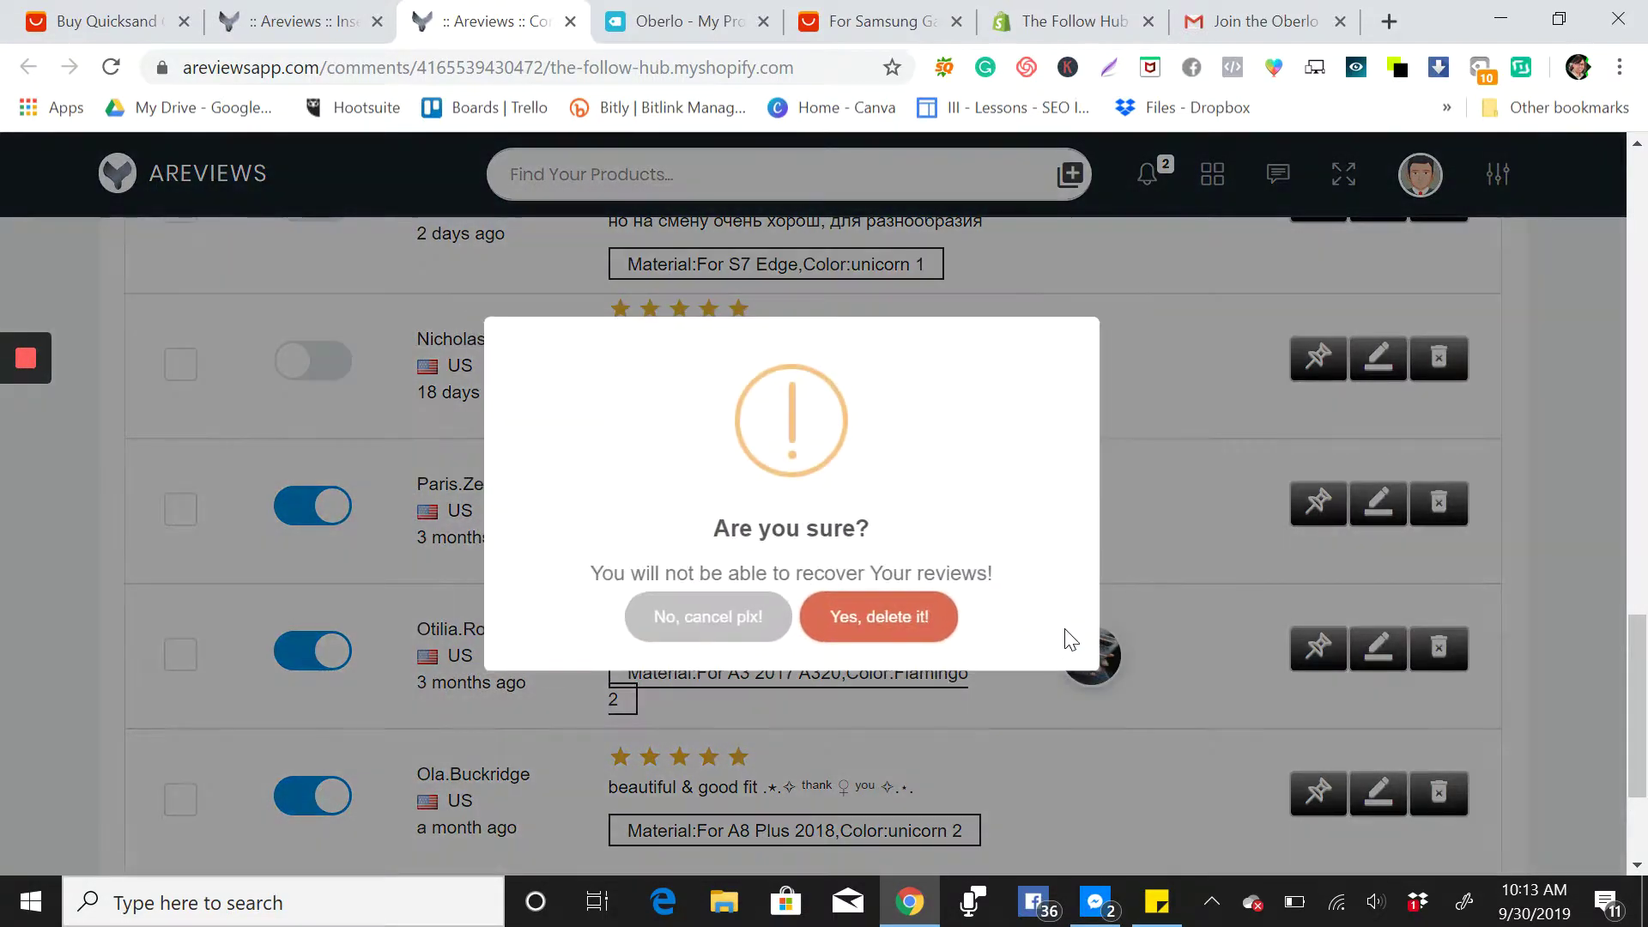
pyautogui.click(924, 622)
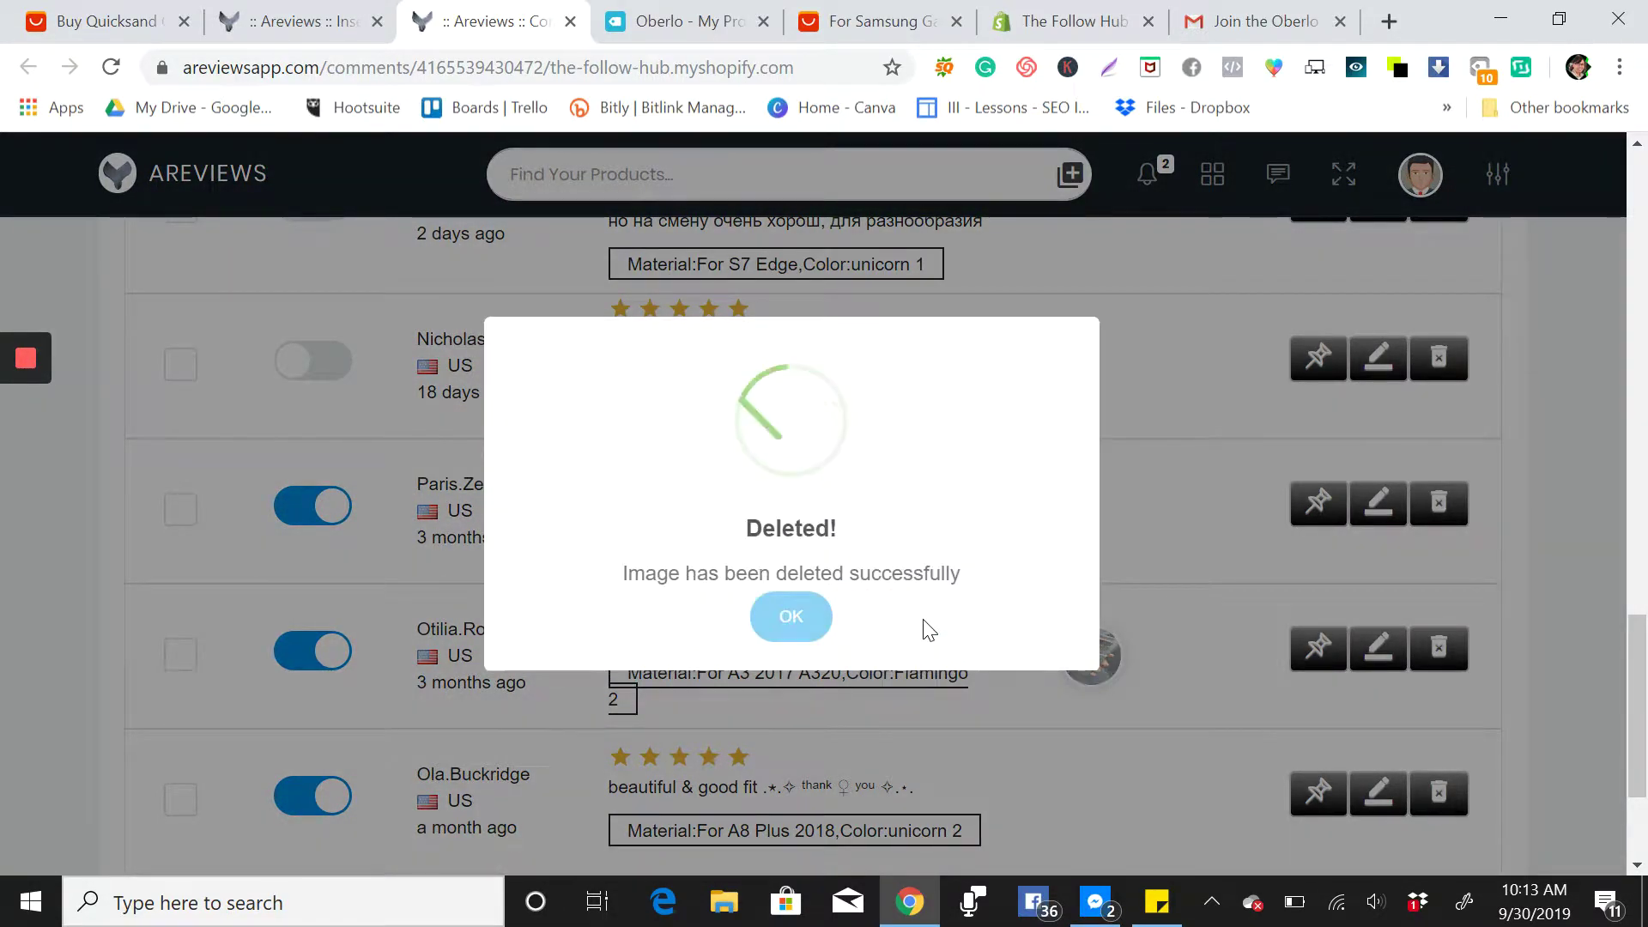
pyautogui.click(776, 618)
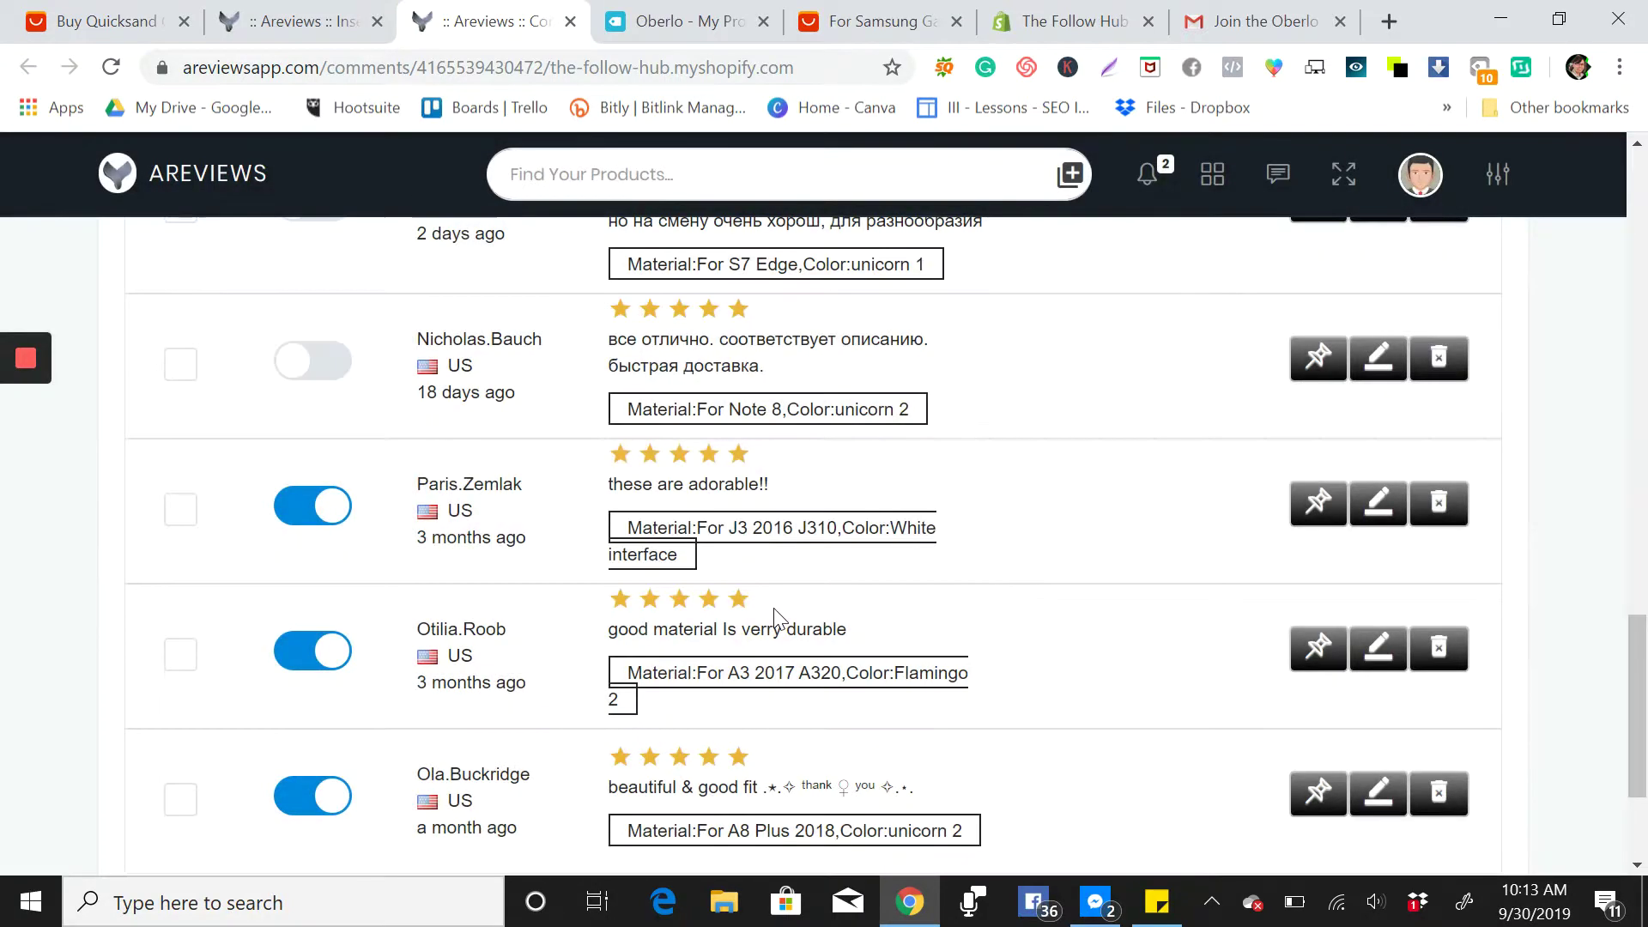
# Look over the updated reviews table, then open a new tab showing The Follow Hub storefront
pyautogui.scroll(-2, 1184, 714)
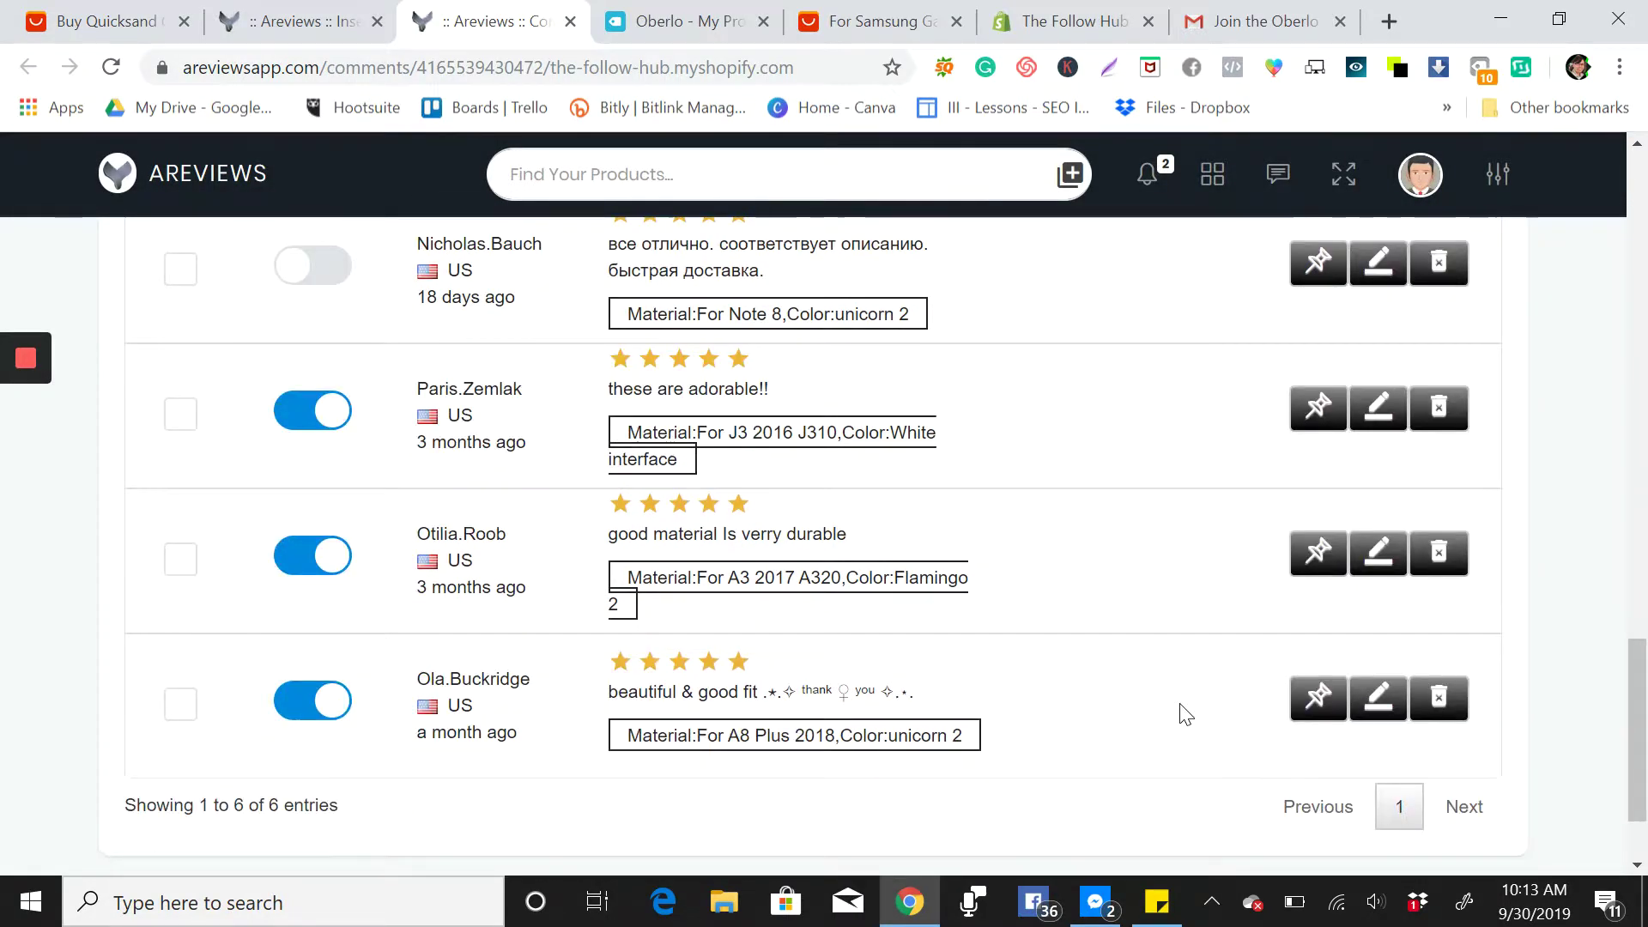
pyautogui.scroll(-2, 1185, 715)
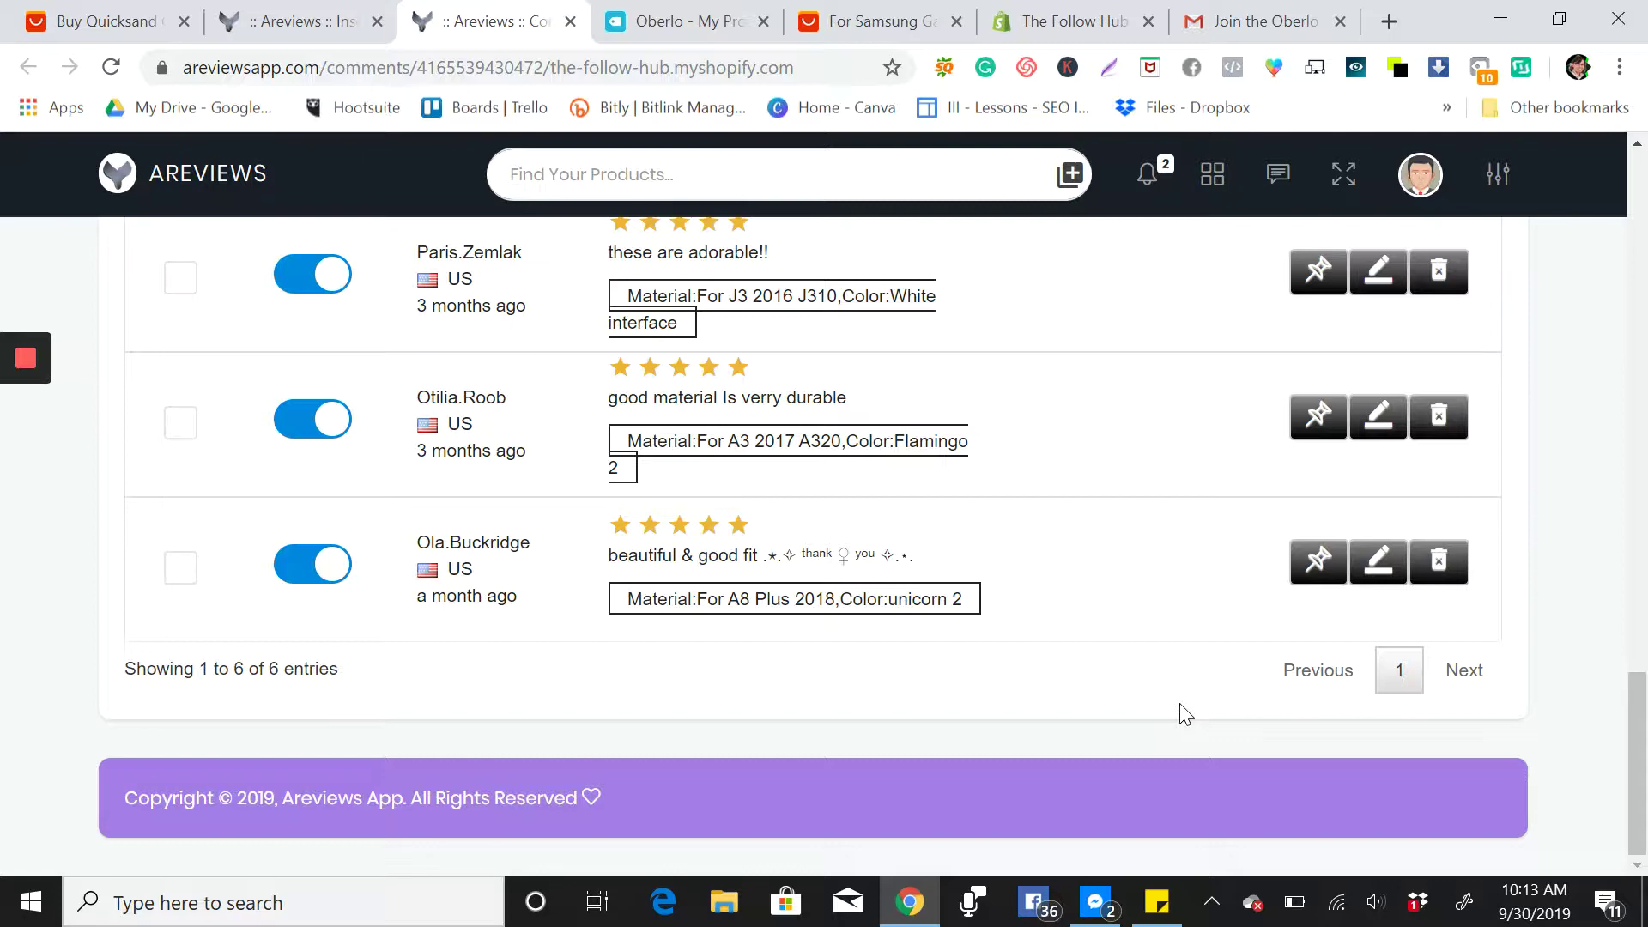
pyautogui.scroll(6, 1184, 715)
pyautogui.scroll(5, 1185, 713)
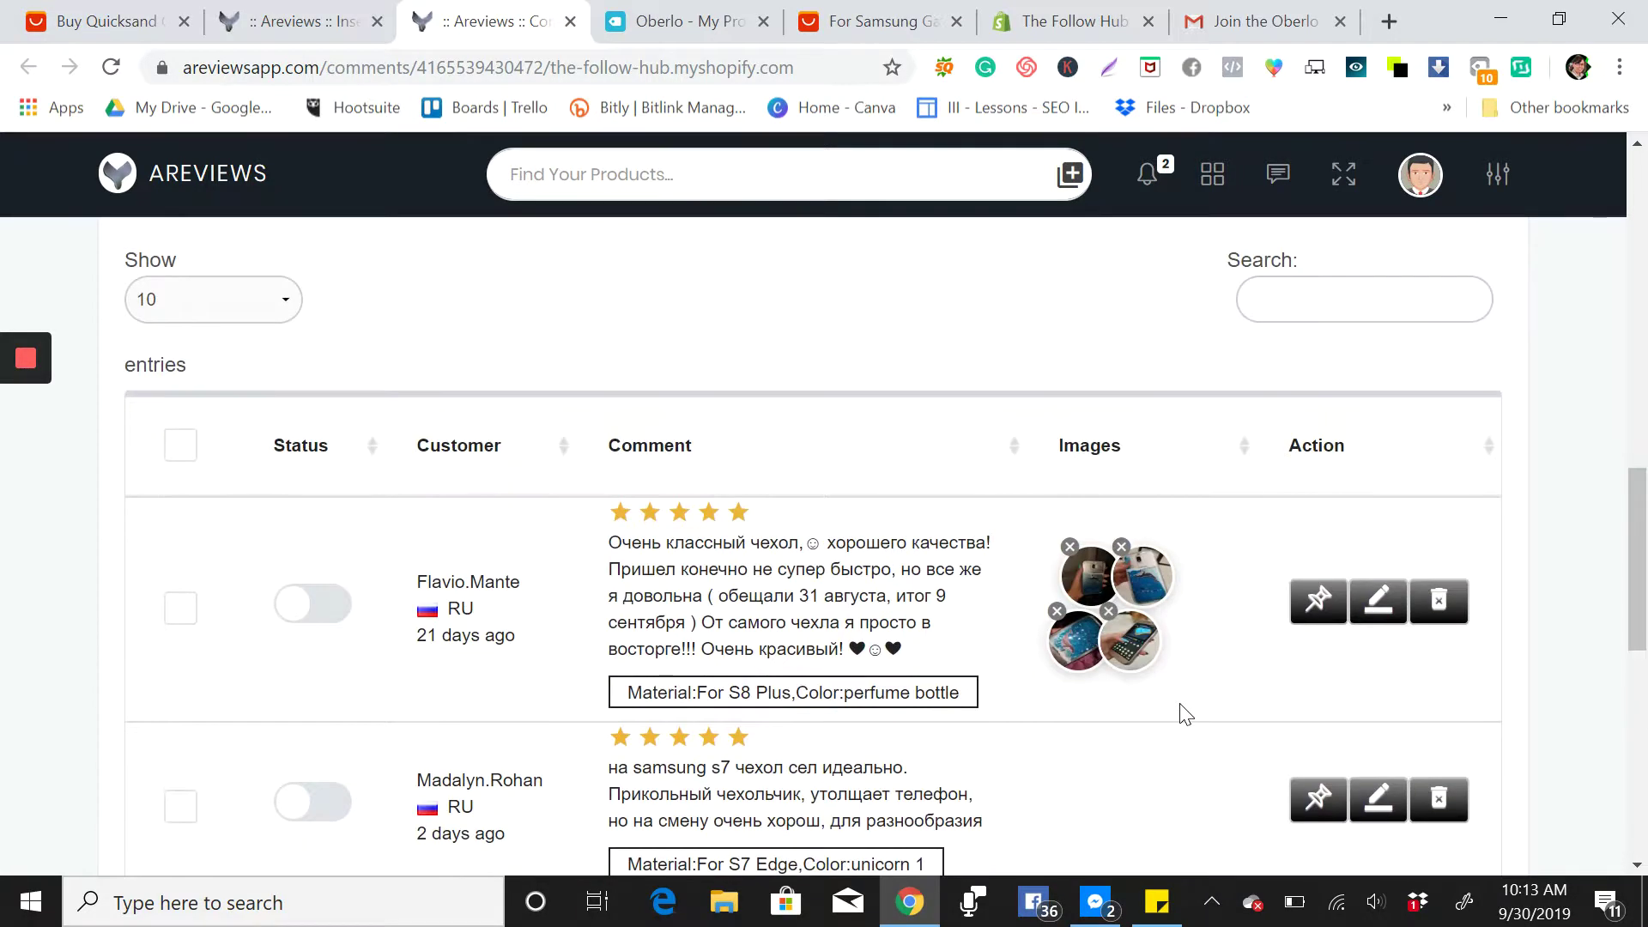
pyautogui.scroll(-3, 1184, 712)
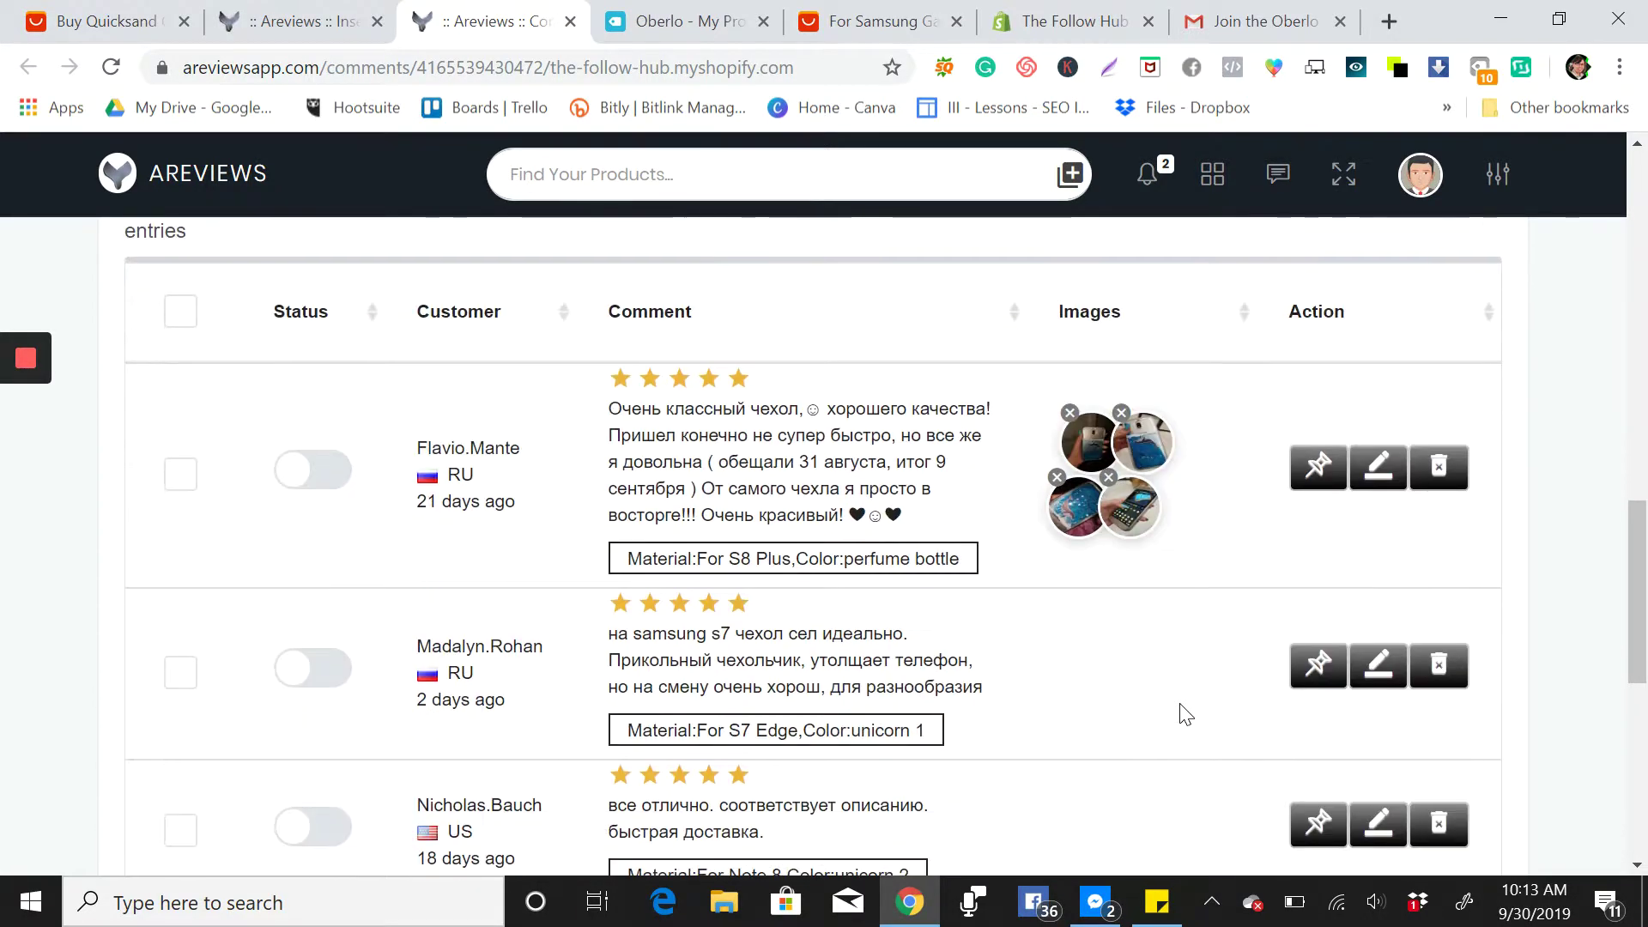
pyautogui.click(1376, 26)
# Browse The Follow Hub storefront's Cellphone and Accessories collection to the Quicksand Glitter TPU Case page
pyautogui.click(732, 544)
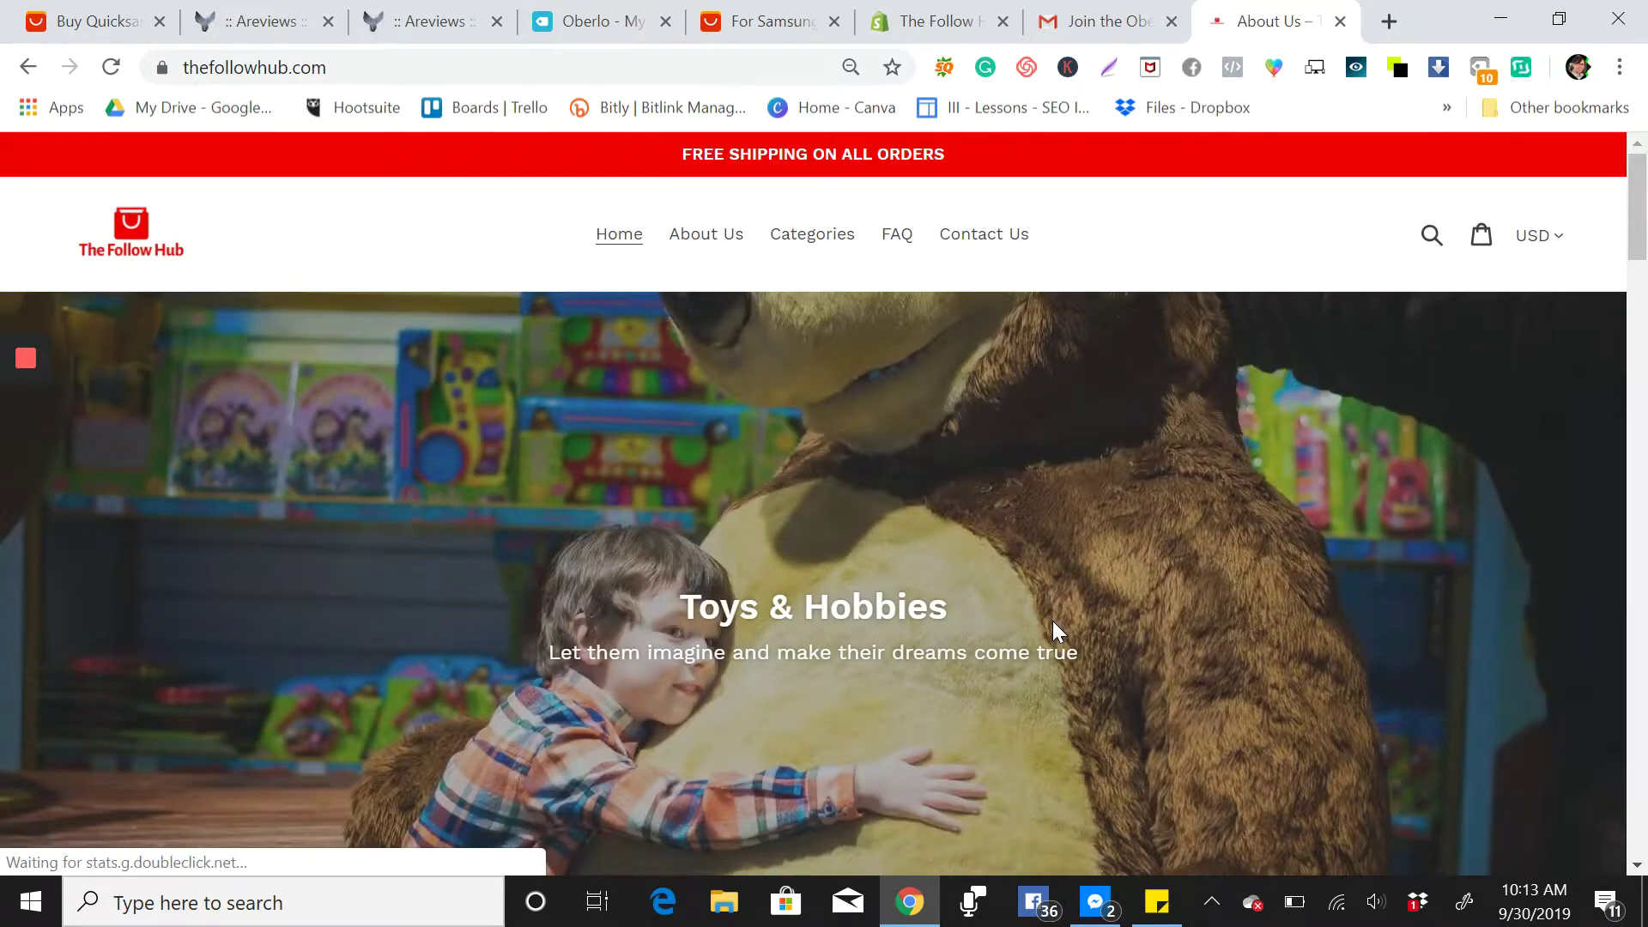
pyautogui.scroll(-2, 1058, 632)
pyautogui.scroll(-15, 1059, 633)
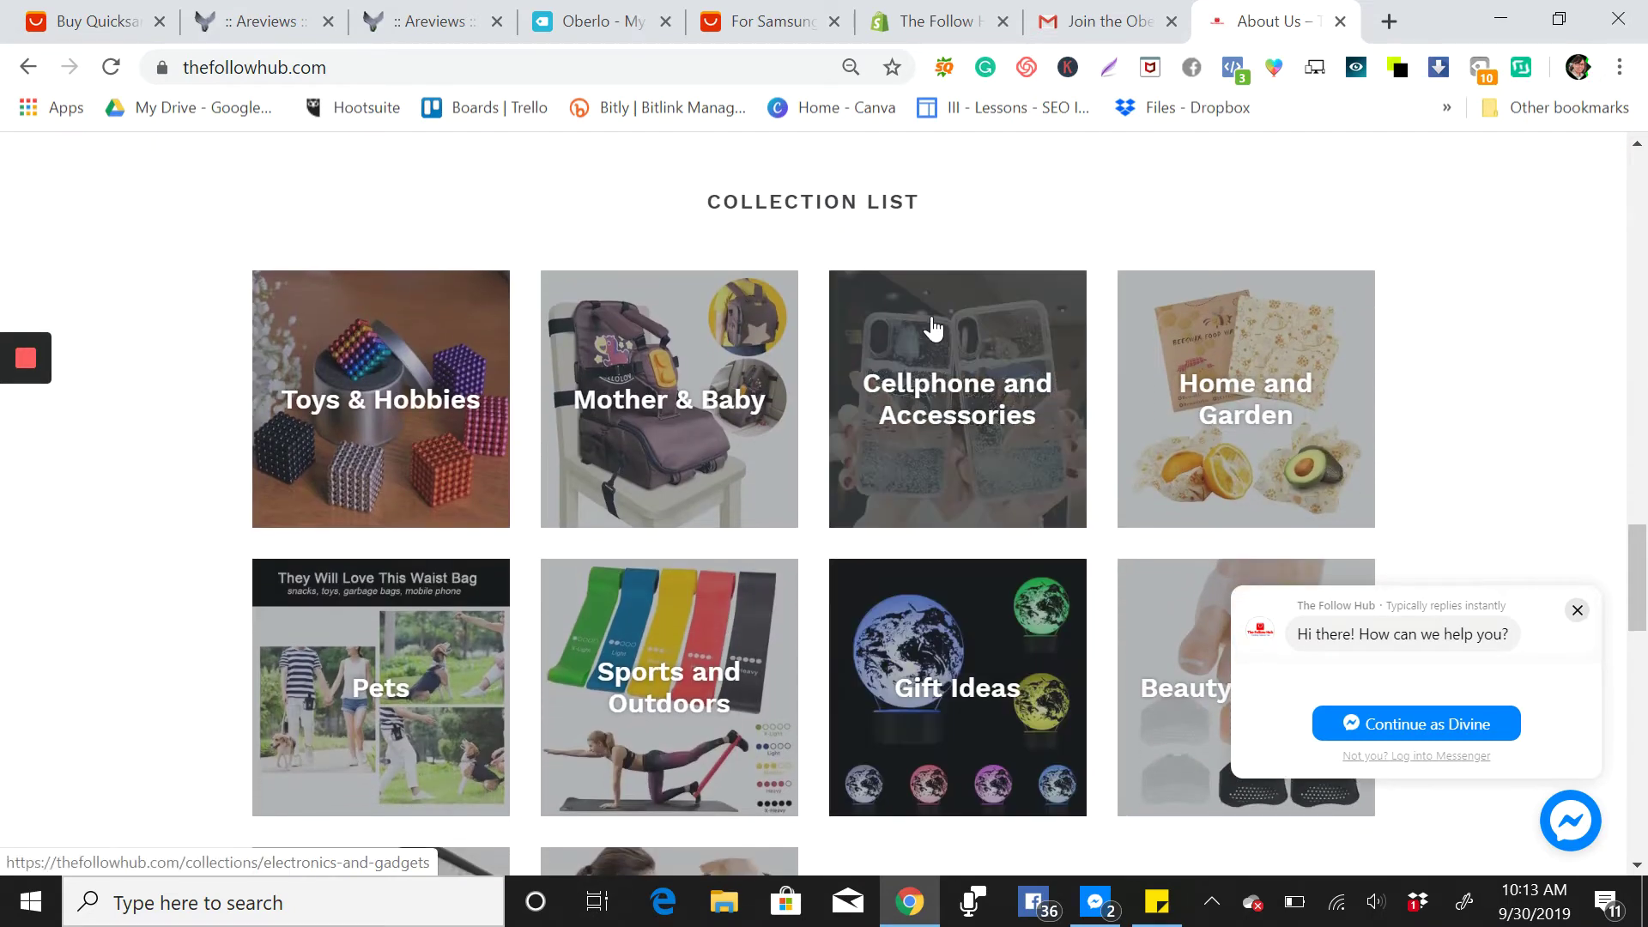
pyautogui.click(930, 324)
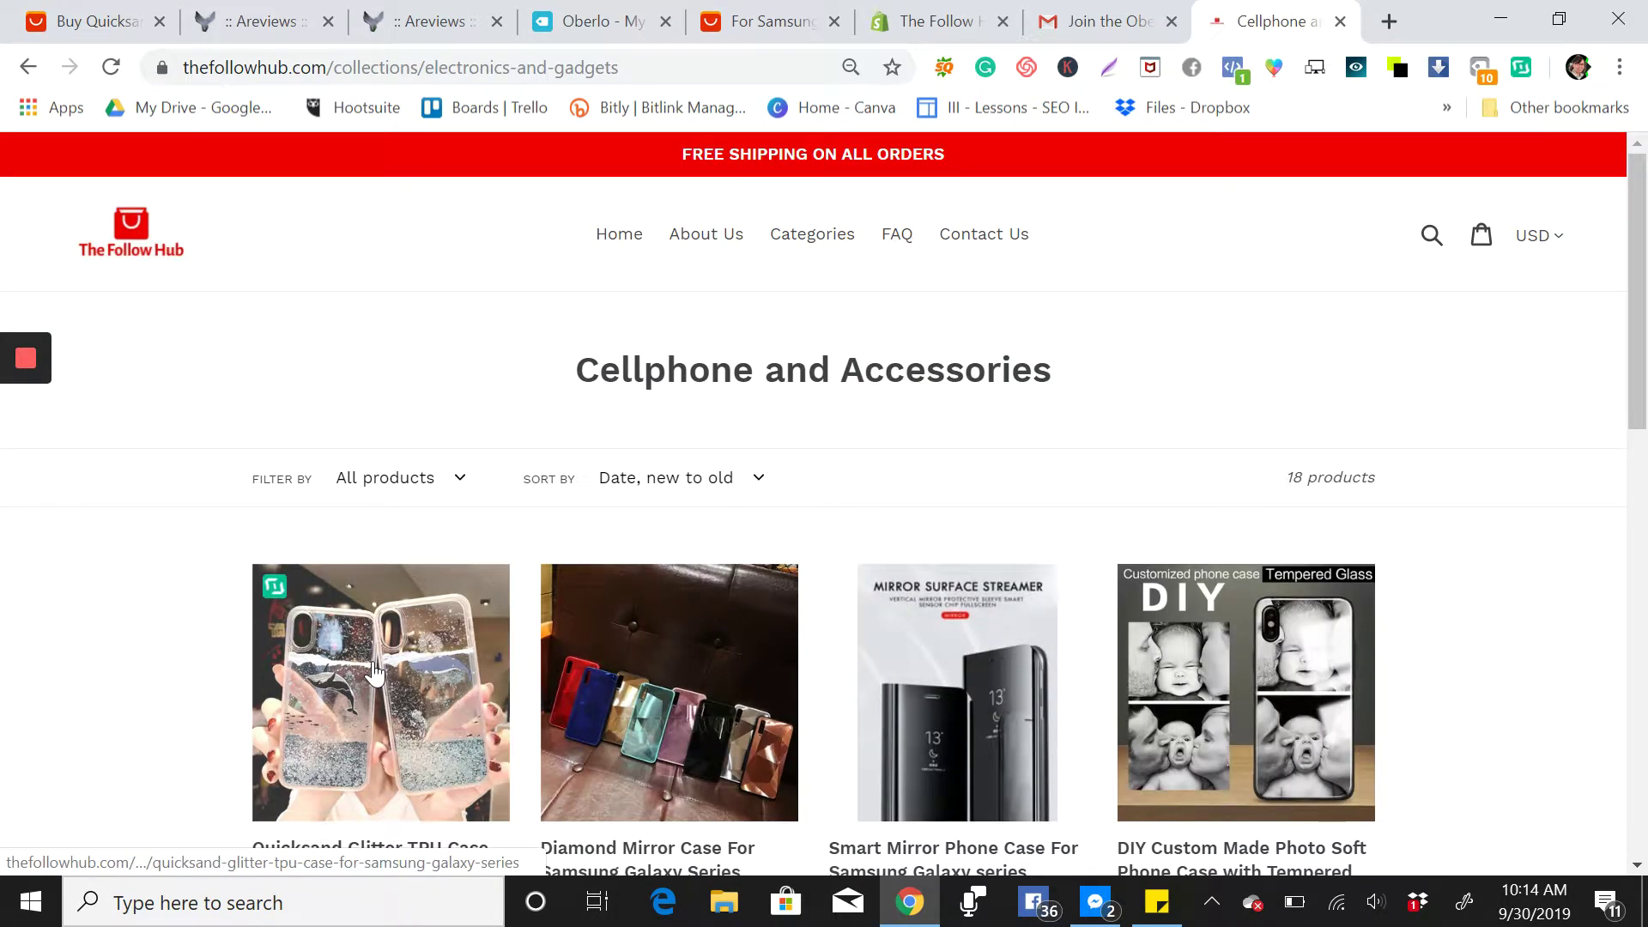
pyautogui.click(1150, 616)
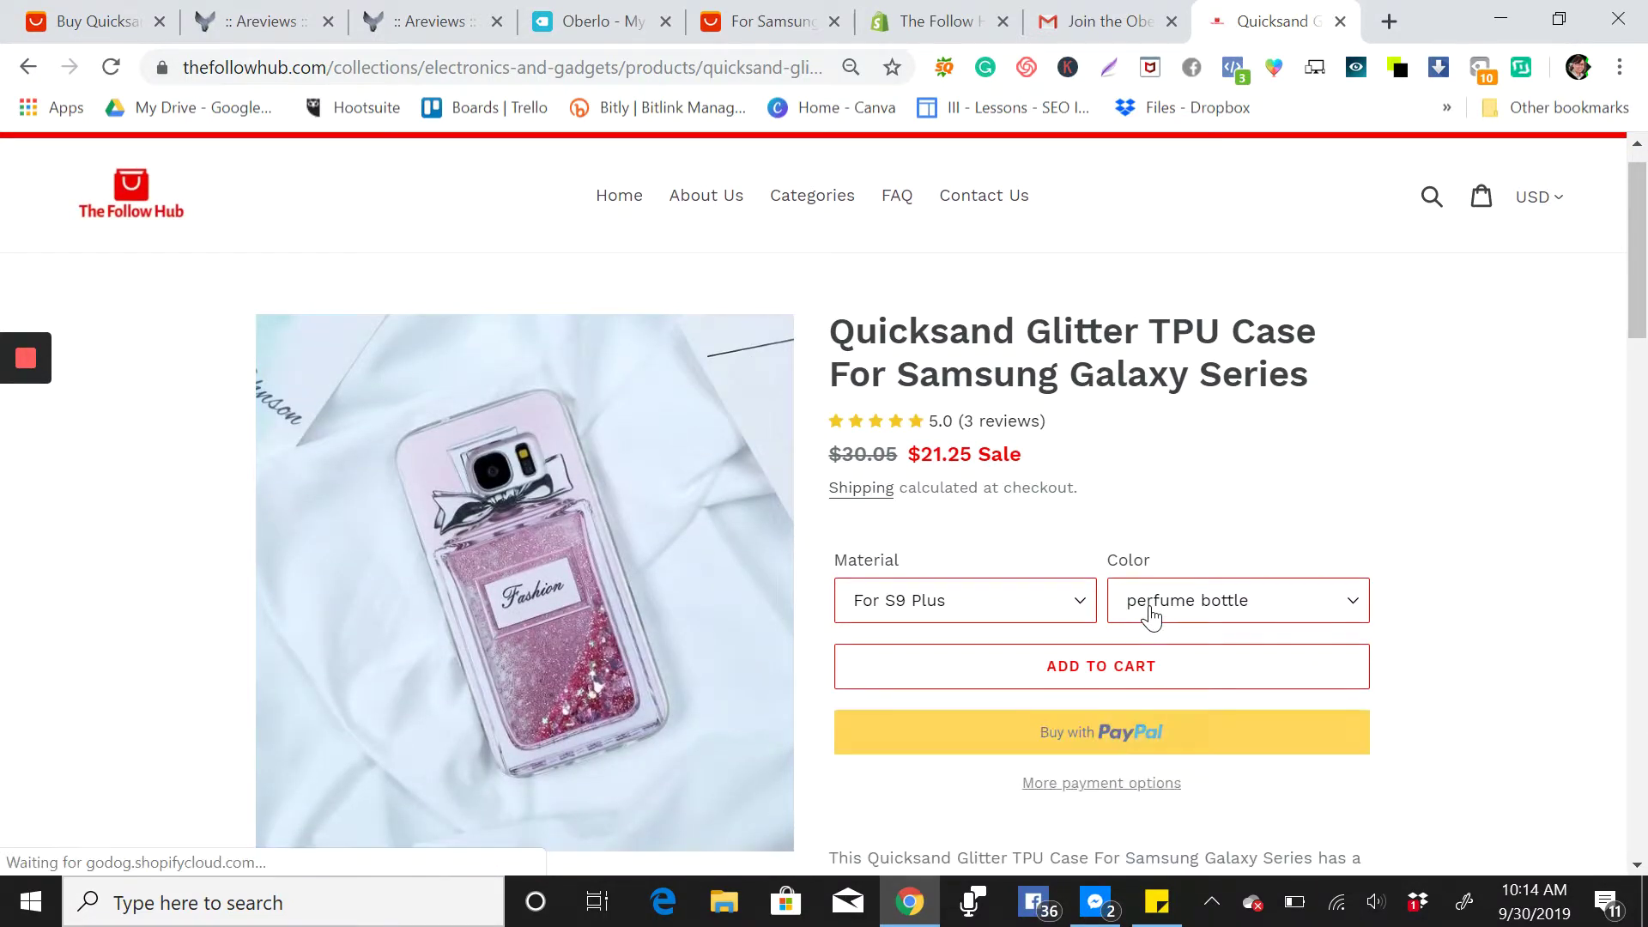
# Check the product's Customer Reviews (5.0, three reviews), close the chat popup, and return to Areviews
pyautogui.scroll(-1, 1150, 616)
pyautogui.scroll(-2, 1150, 616)
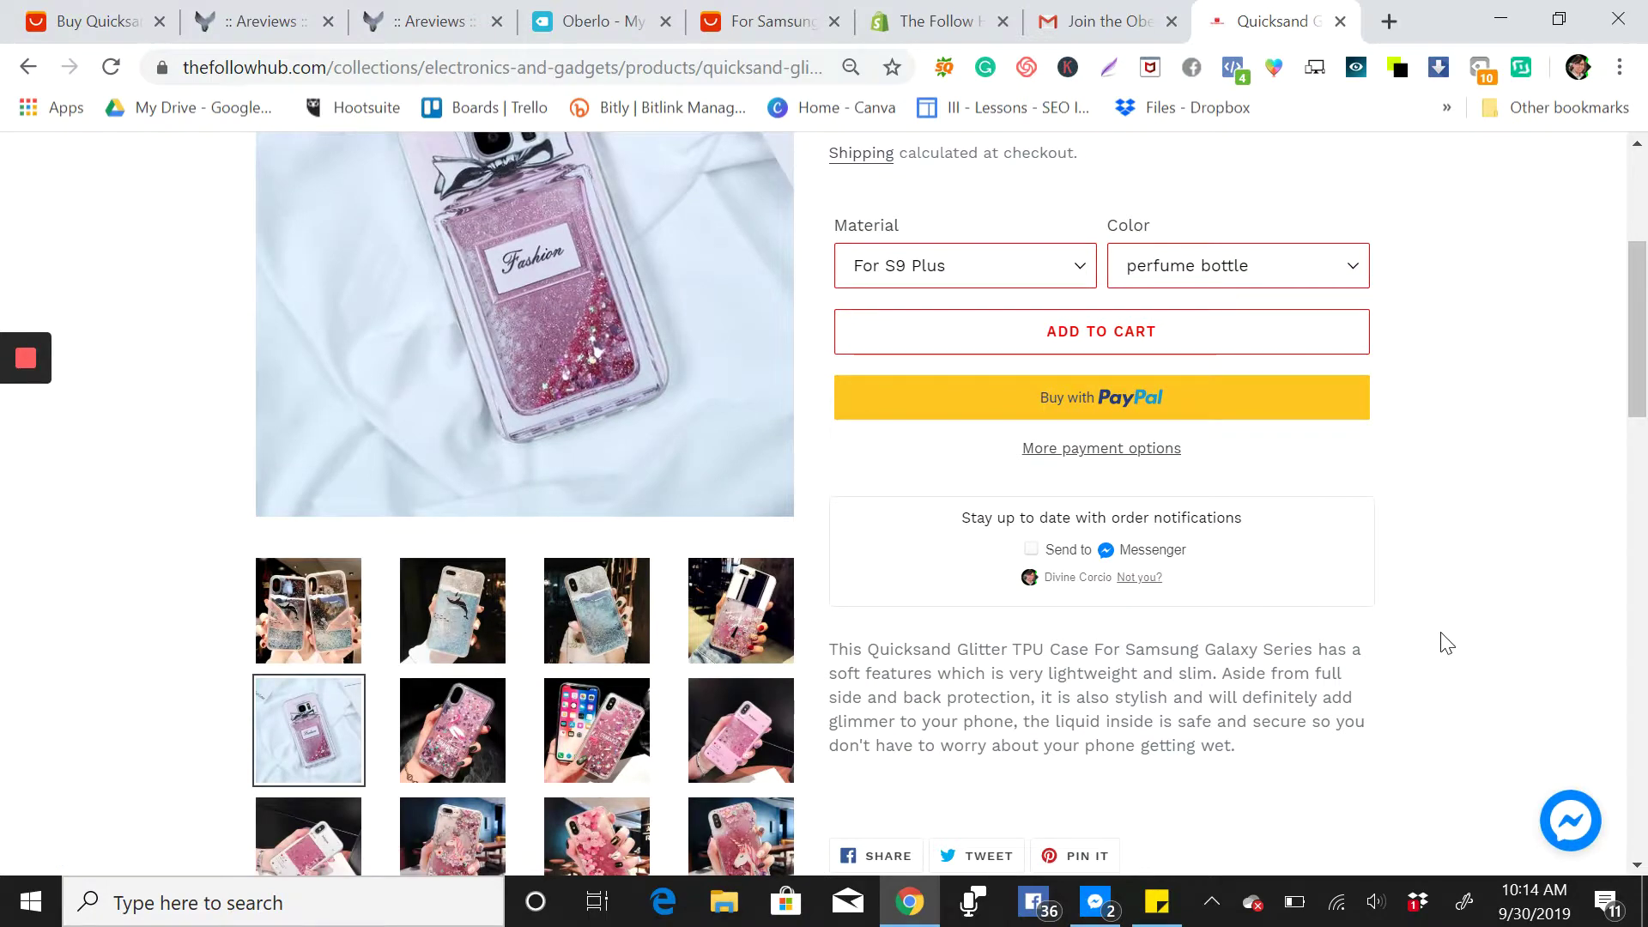
pyautogui.scroll(-4, 1442, 610)
pyautogui.scroll(-1, 831, 516)
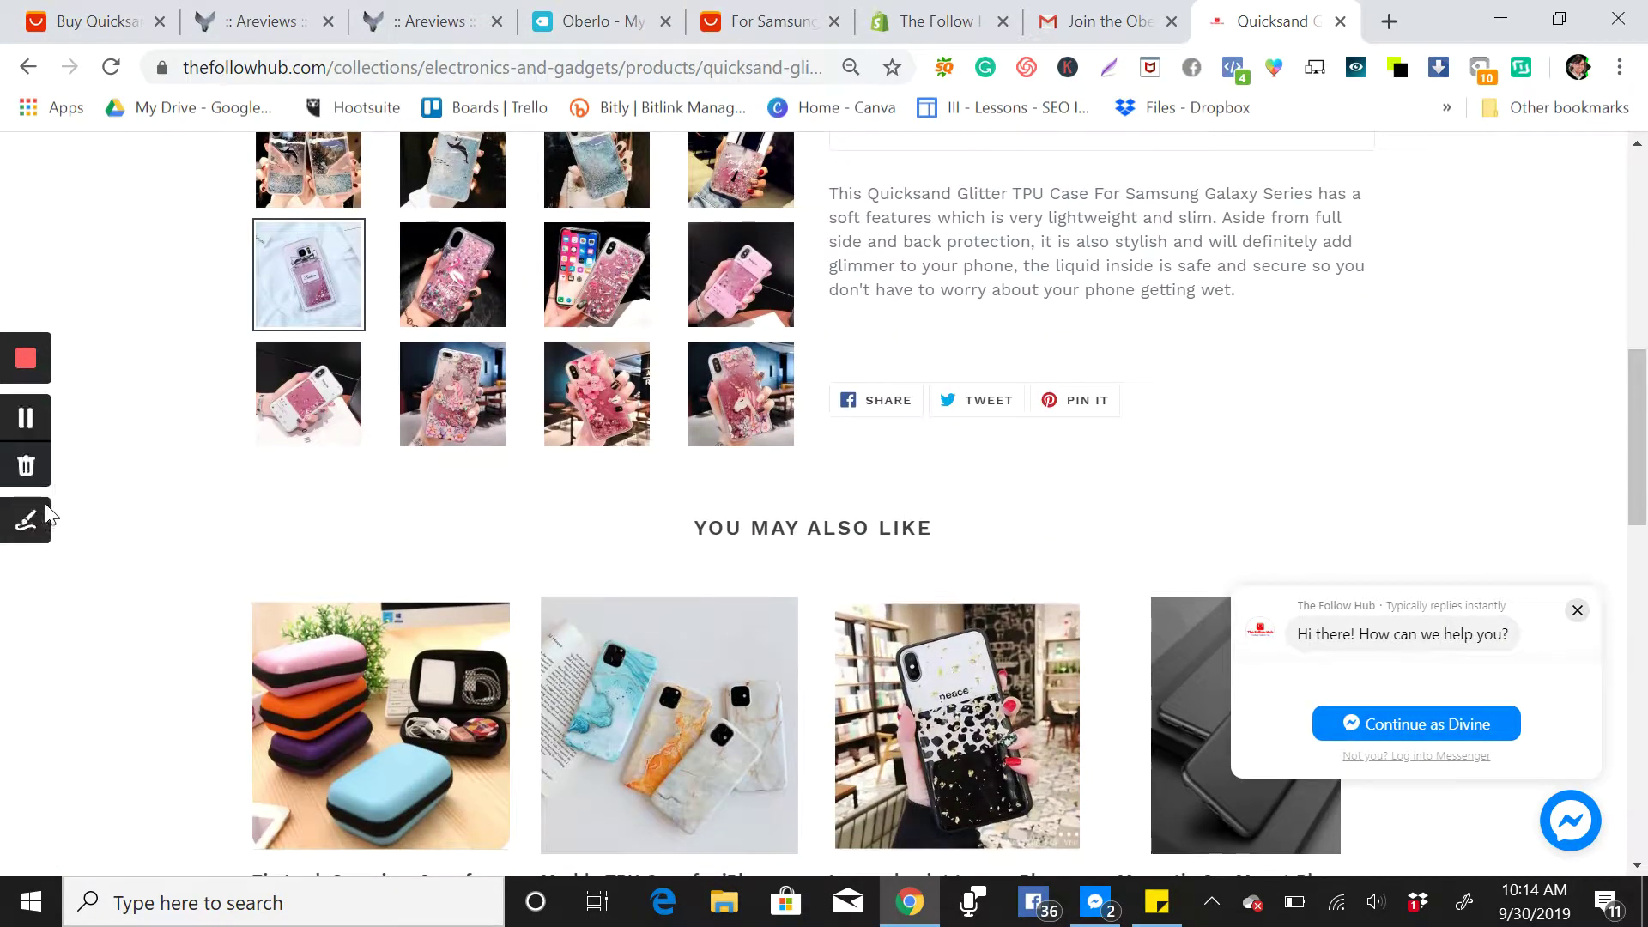
pyautogui.scroll(-5, 129, 633)
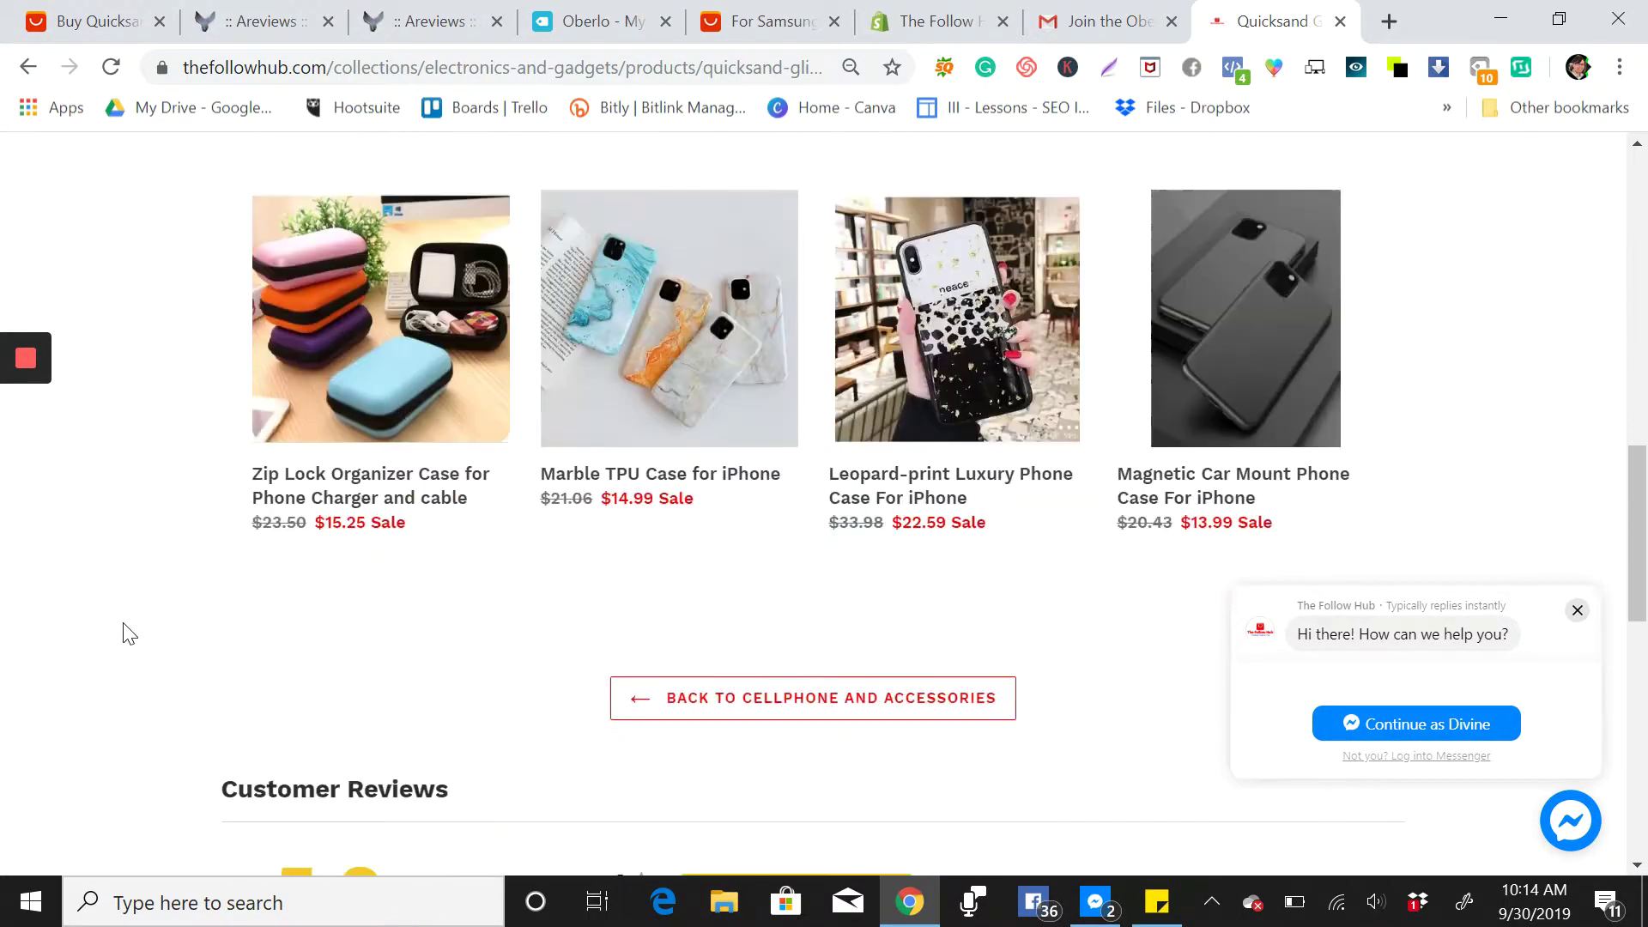
pyautogui.scroll(-6, 129, 634)
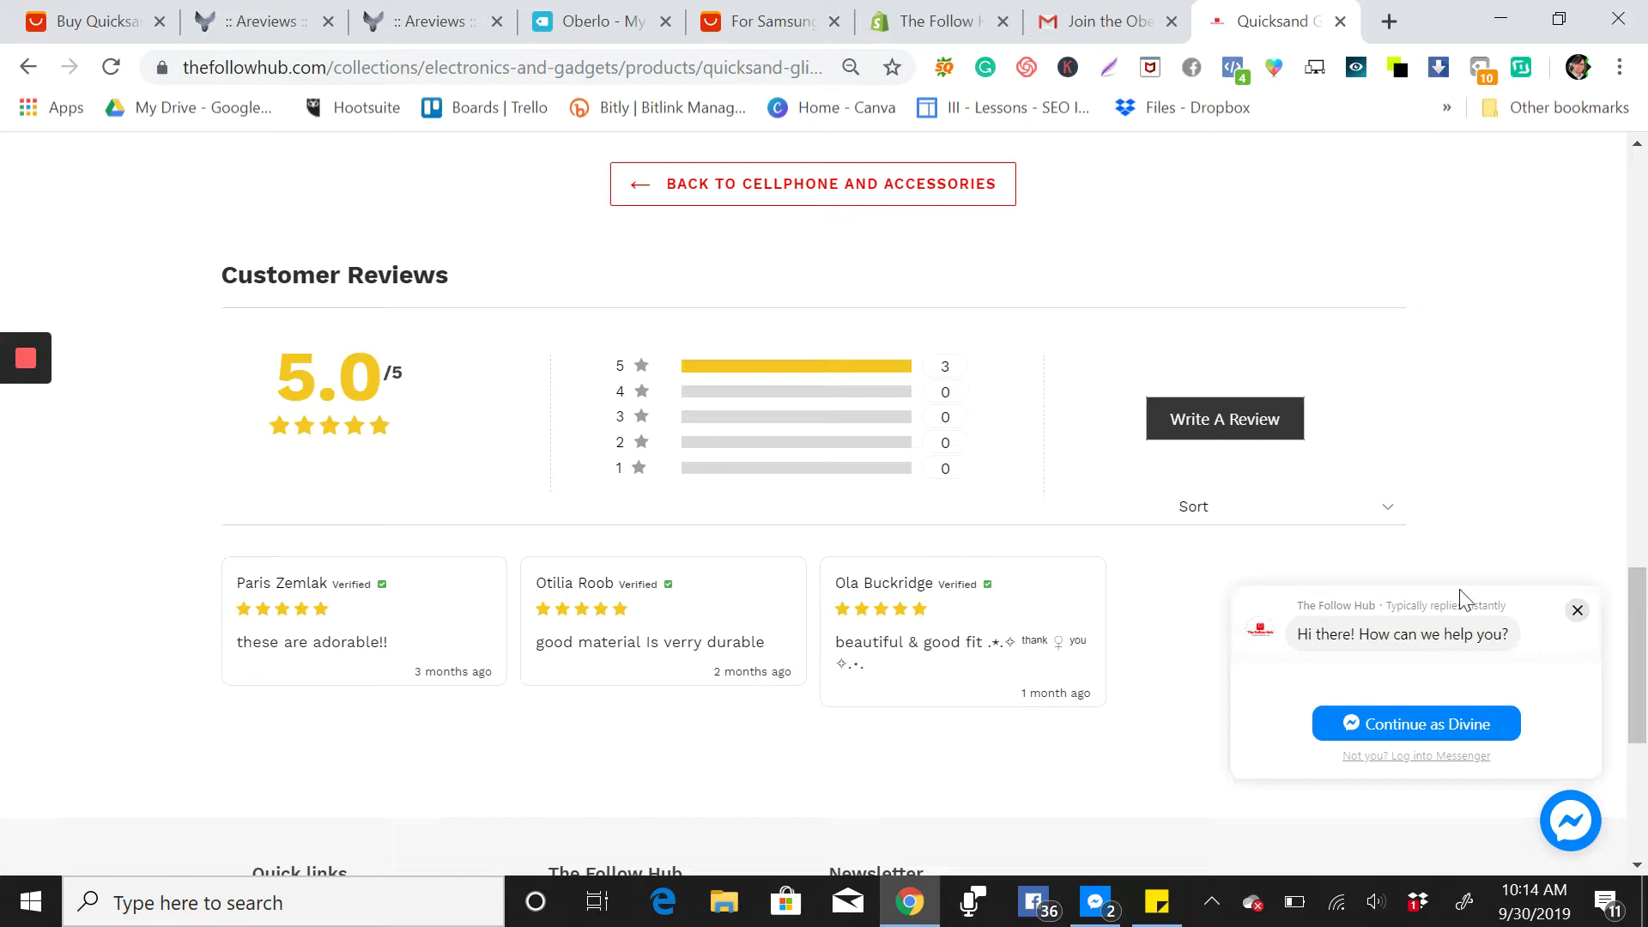
pyautogui.click(1578, 610)
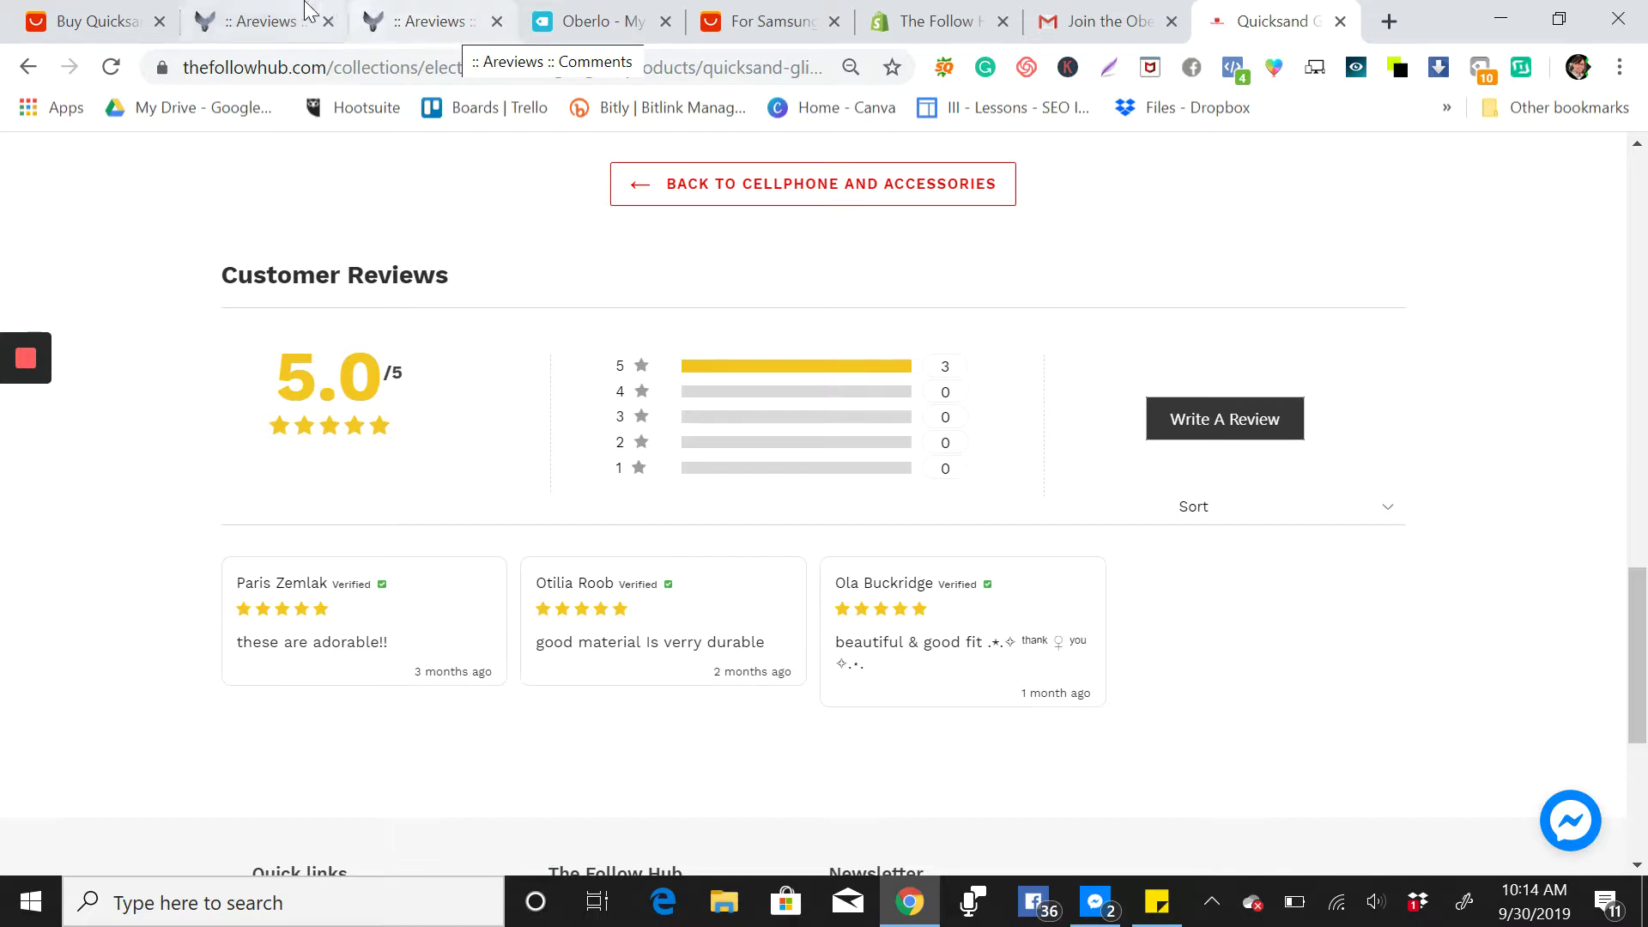
pyautogui.click(266, 22)
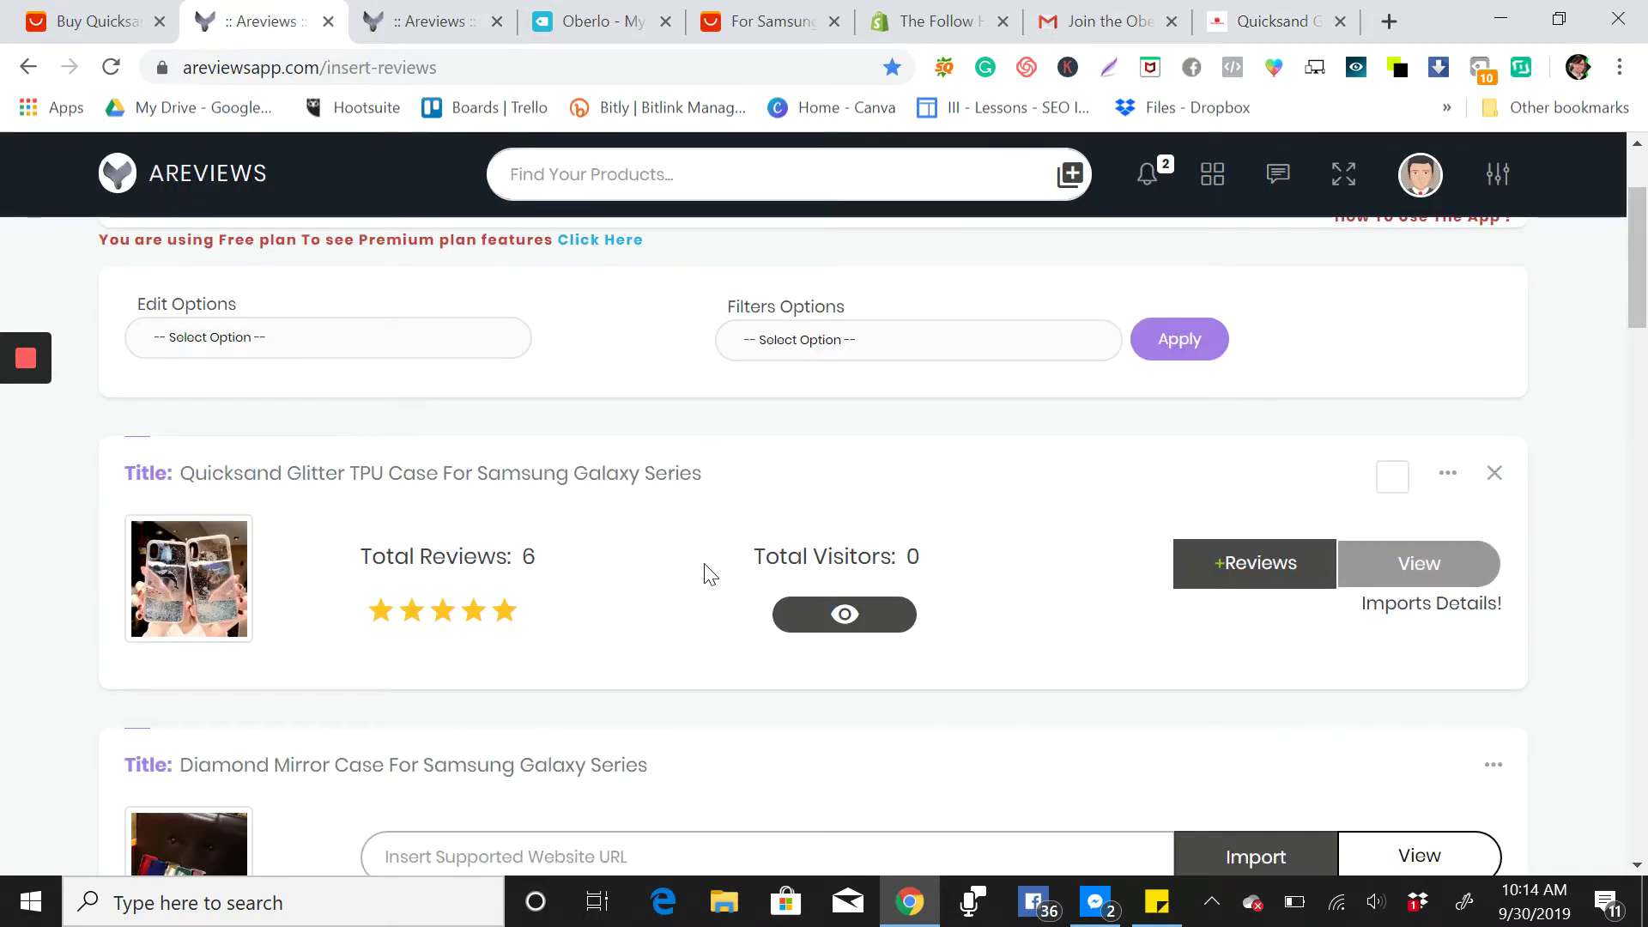
pyautogui.scroll(-2, 710, 574)
pyautogui.scroll(2, 710, 573)
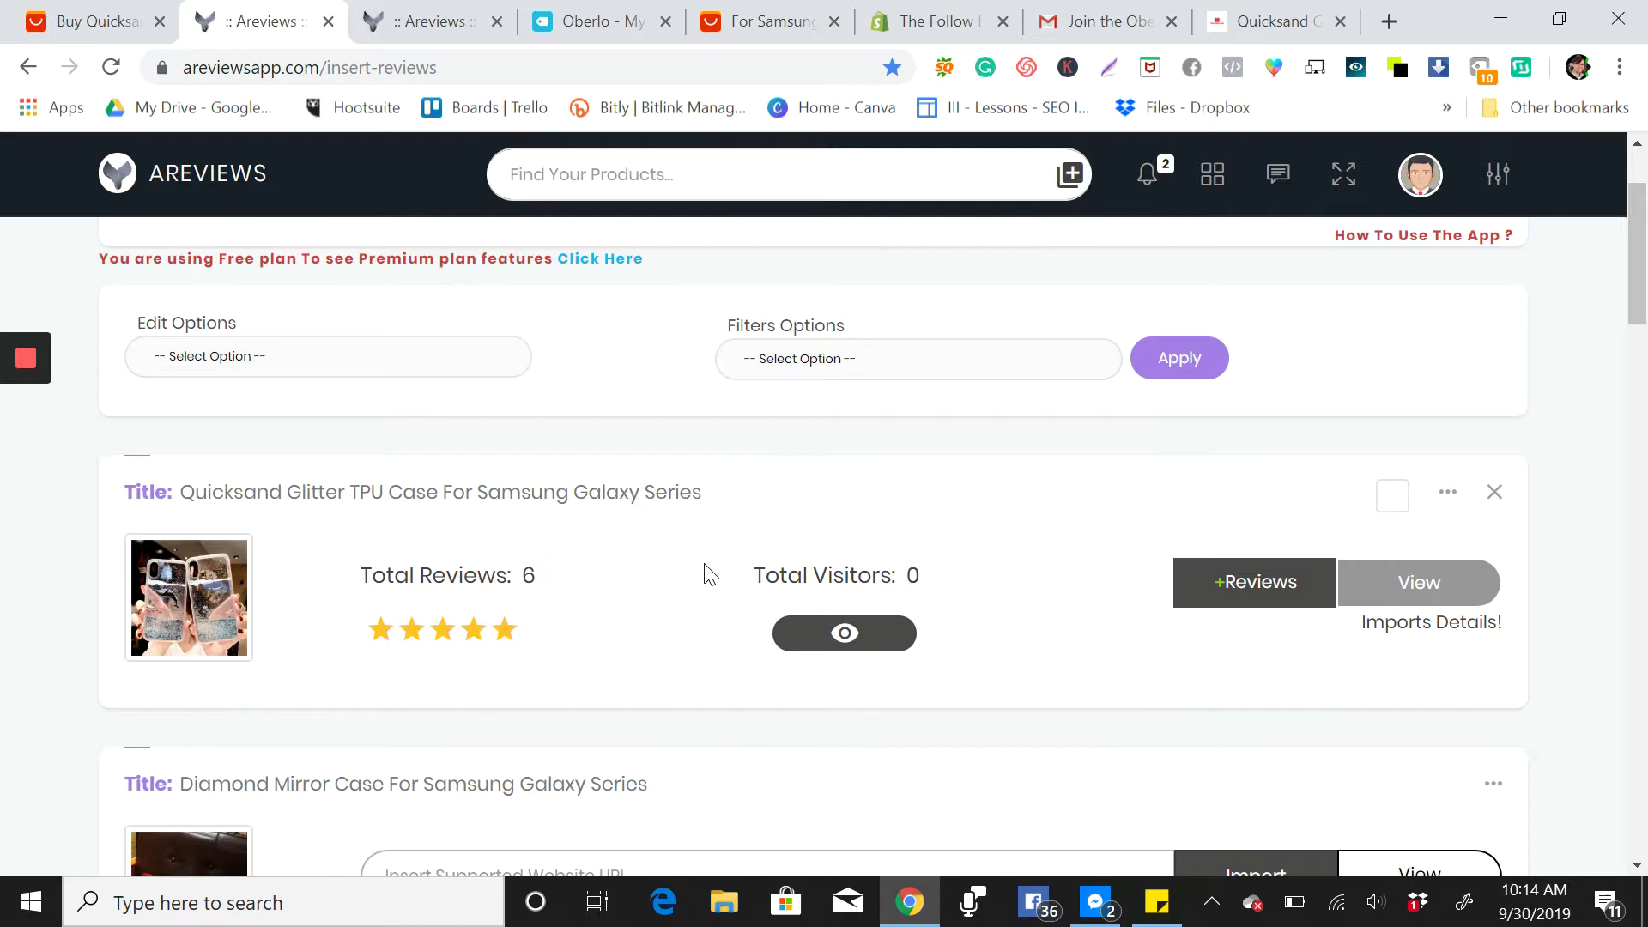